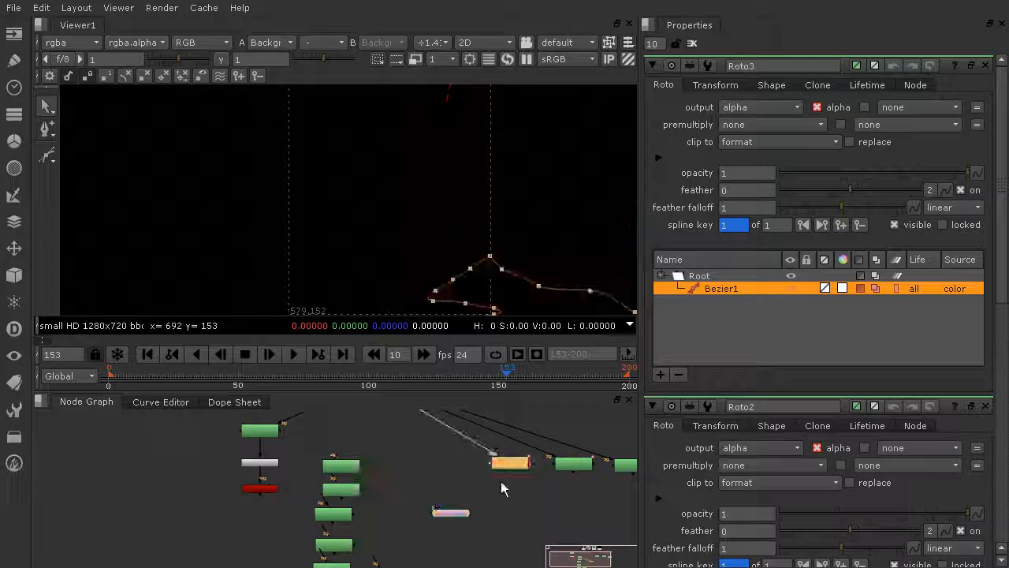
View the Roto2 node in the viewer and open only its properties in the Properties bin
left_click(569, 467)
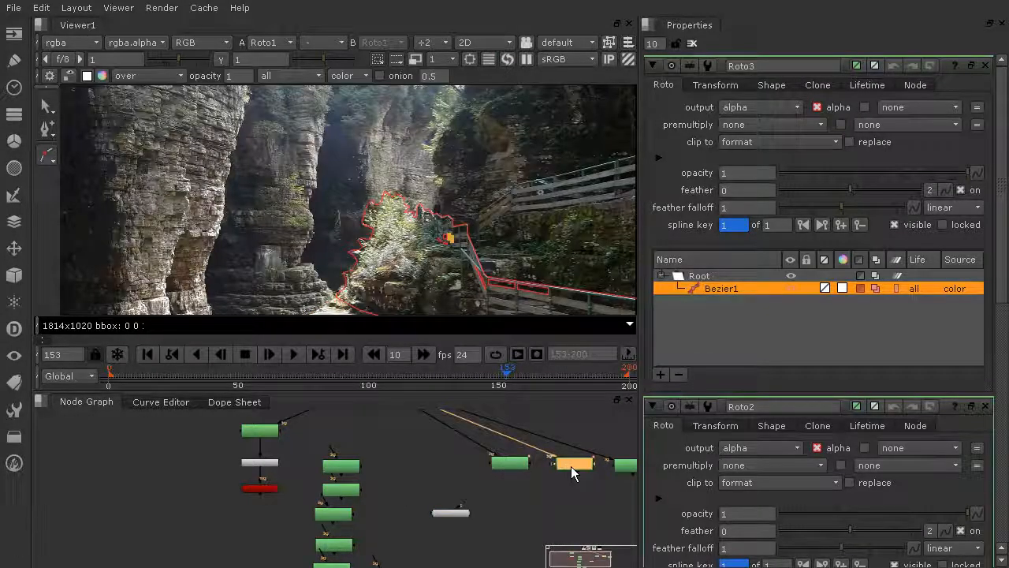
middle_click_drag(570, 458, 508, 440)
mouse_move(506, 447)
left_mouse_down()
mouse_move(497, 454)
mouse_move(504, 446)
left_mouse_up()
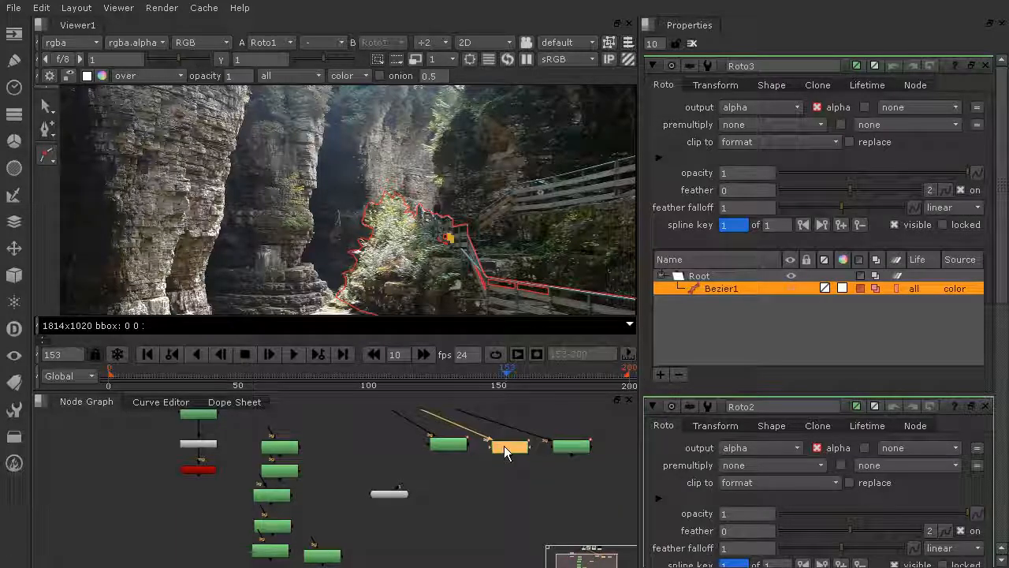
key("1")
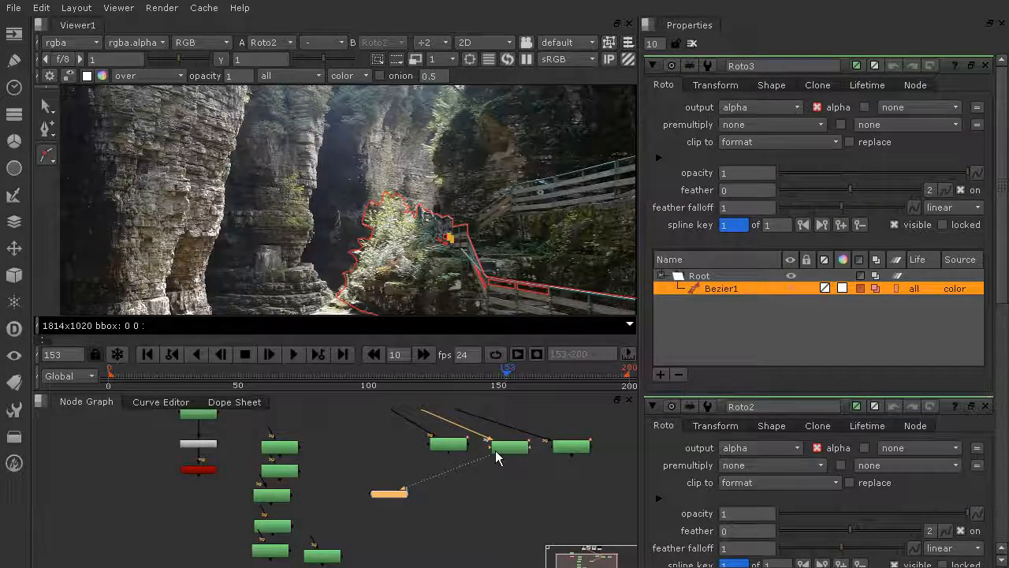
left_click(693, 43)
double_click(505, 451)
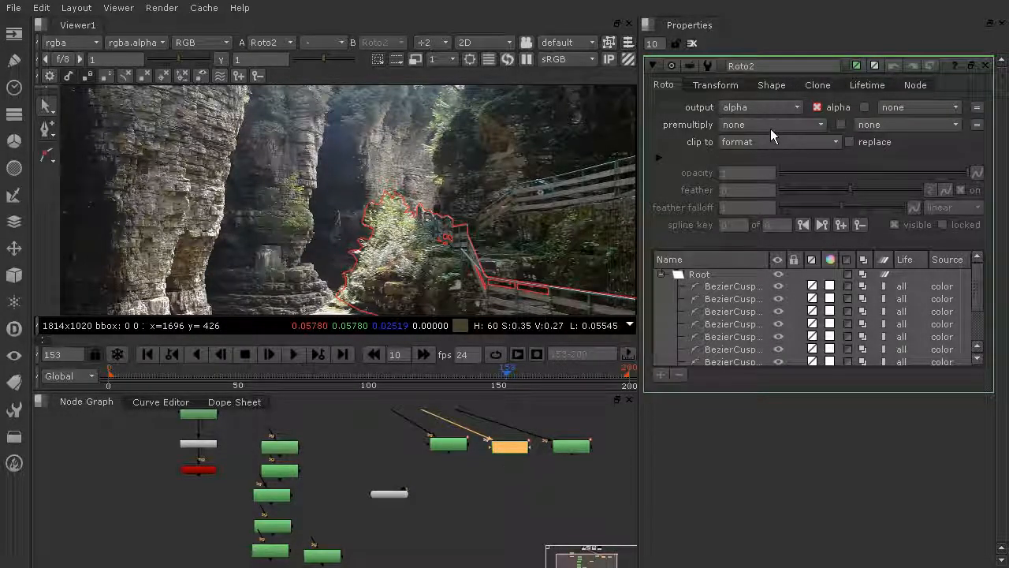
Open the Far_Left_Formation roto node's properties and set its premultiply to rgba
scroll(241, 443, "up", 4)
middle_click_drag(240, 443, 253, 546)
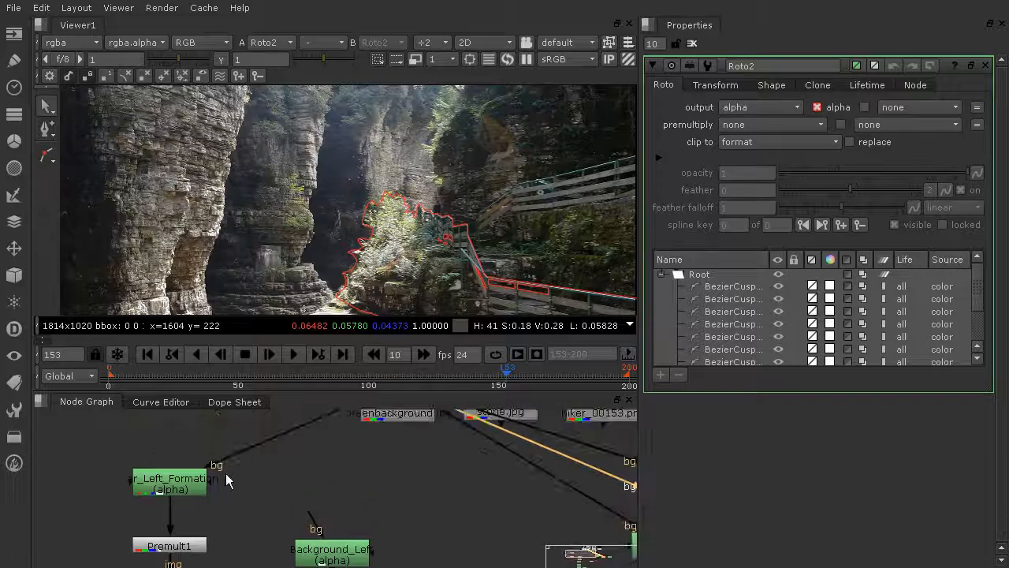
left_click(180, 484)
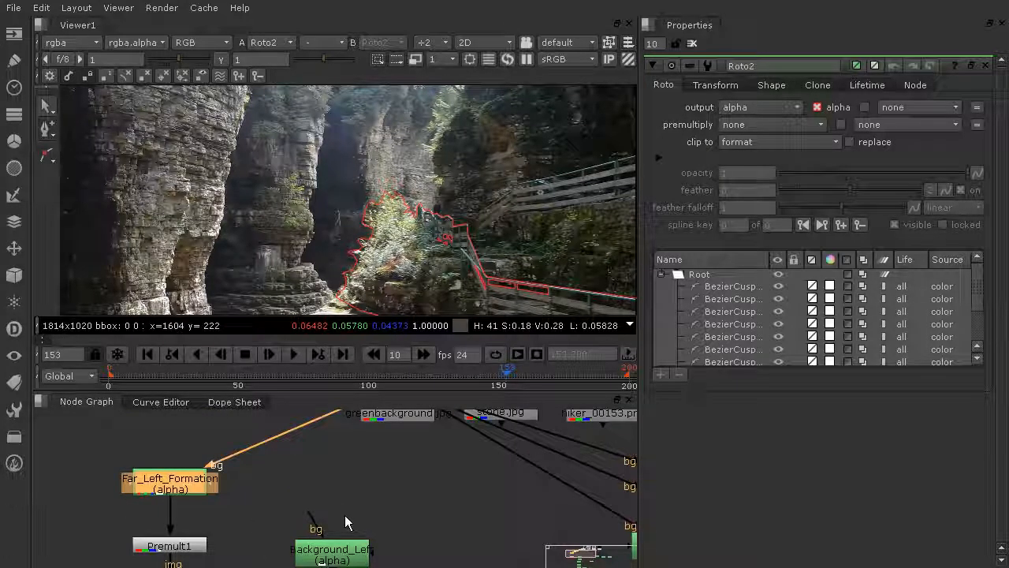
double_click(180, 484)
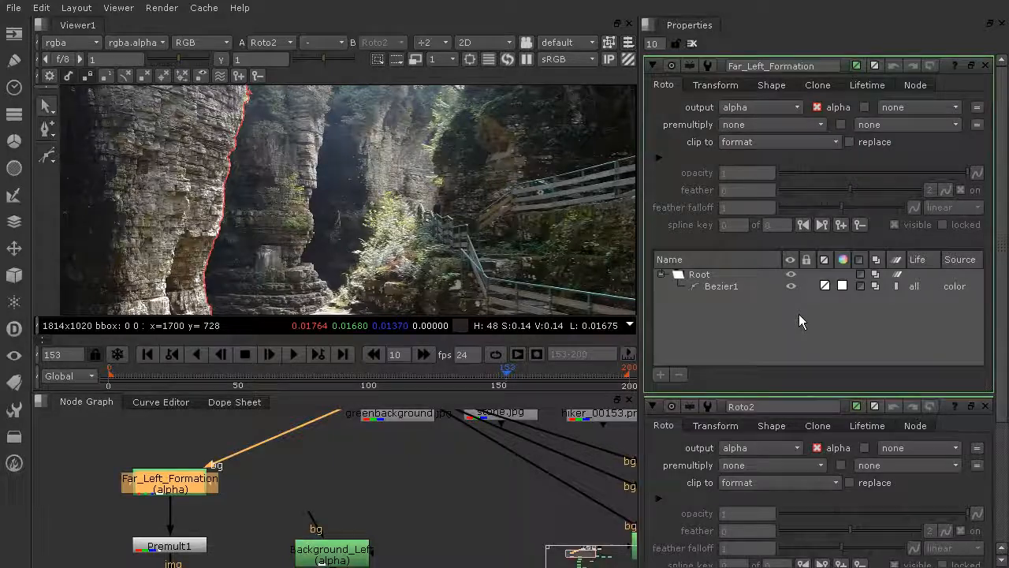
scroll(363, 476, "down", 3)
middle_click_drag(385, 471, 463, 441)
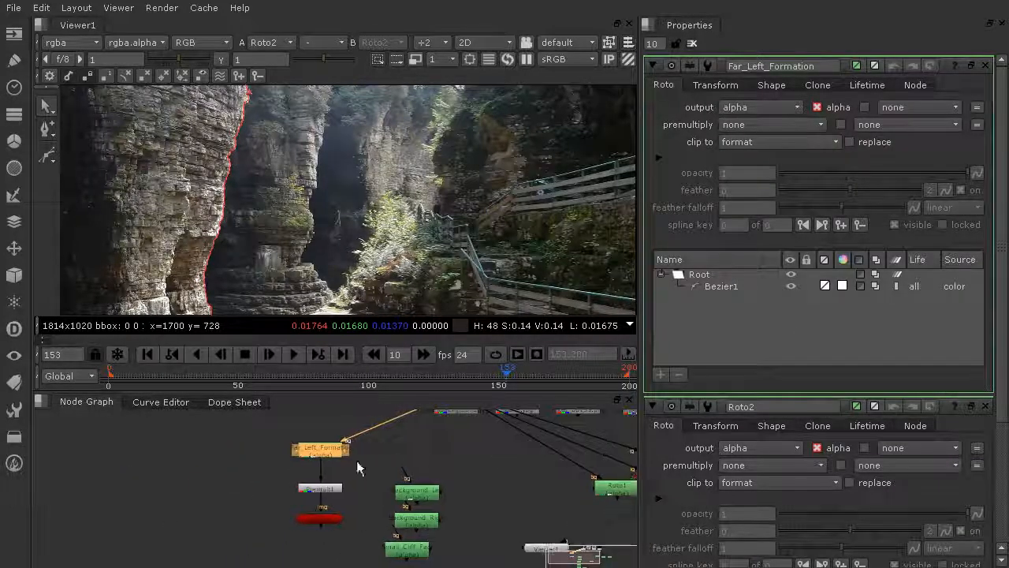
left_click(759, 124)
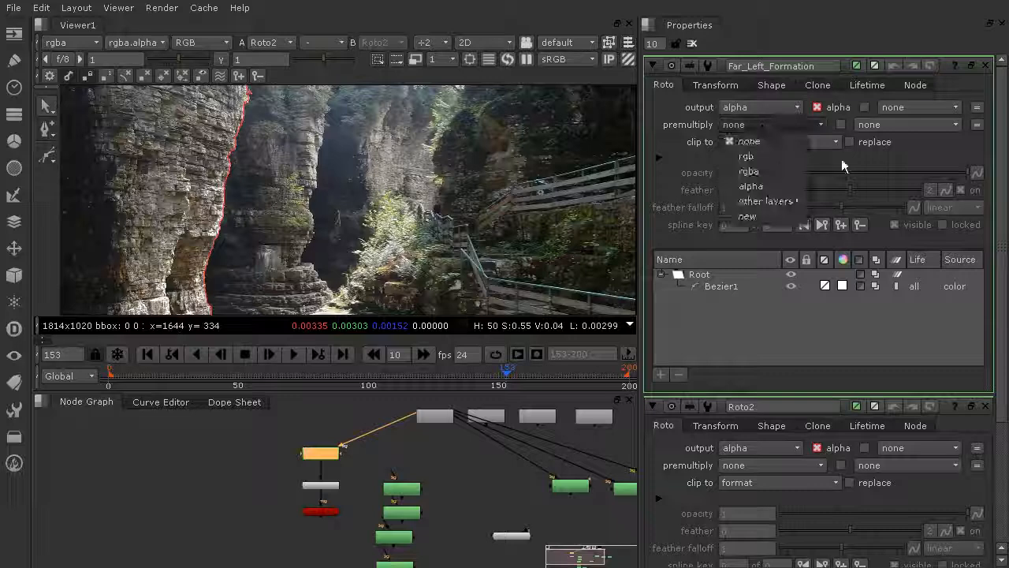
left_click(769, 181)
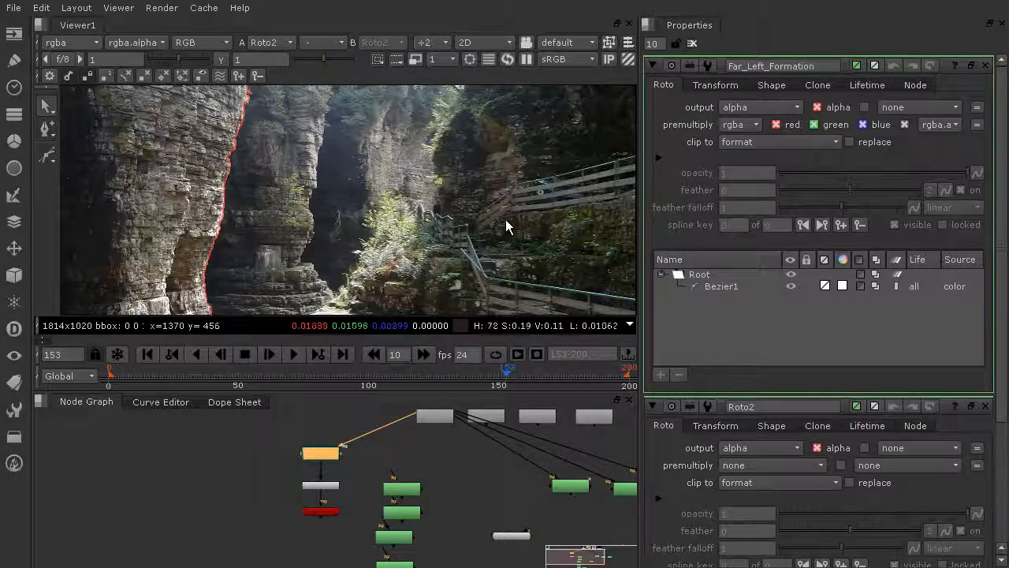
Switch the viewer to 3D and inspect the Card1 node's card by orbiting around it
scroll(509, 223, "down", 5)
scroll(511, 217, "up", 3)
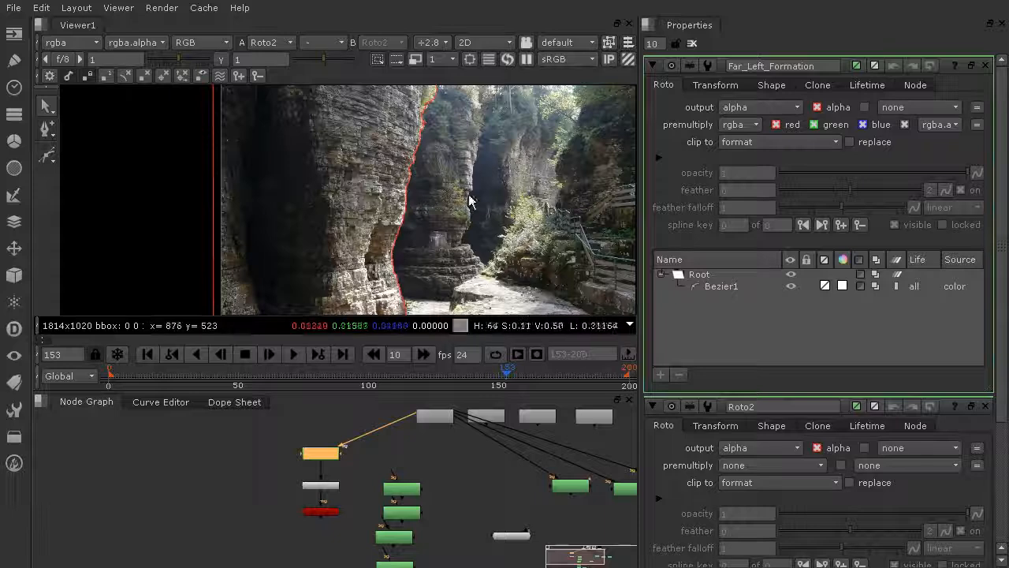
middle_click_drag(475, 193, 428, 198)
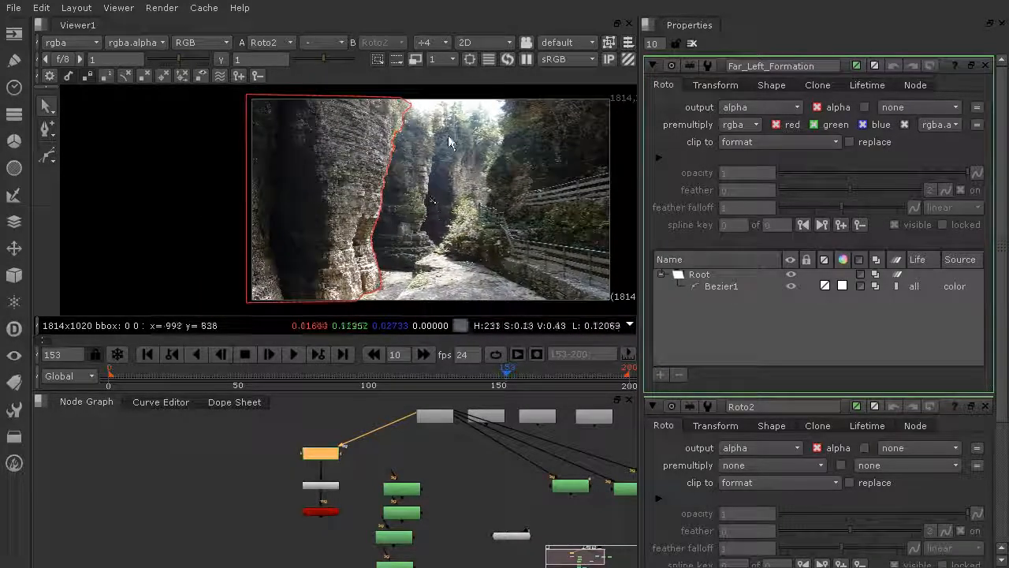
left_click(499, 42)
left_click(504, 56)
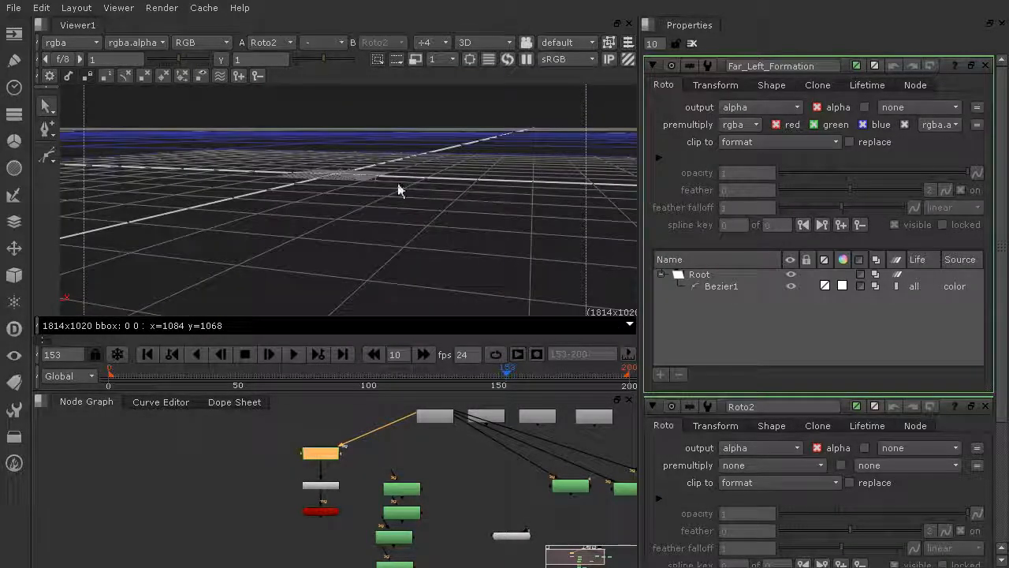
left_click(318, 511)
key("1")
left_click_drag(331, 229, 1005, 118, "ctrl")
left_click_drag(442, 237, 552, 289, "ctrl")
key("ctrl+a")
left_click_drag(397, 243, 336, 239, "ctrl")
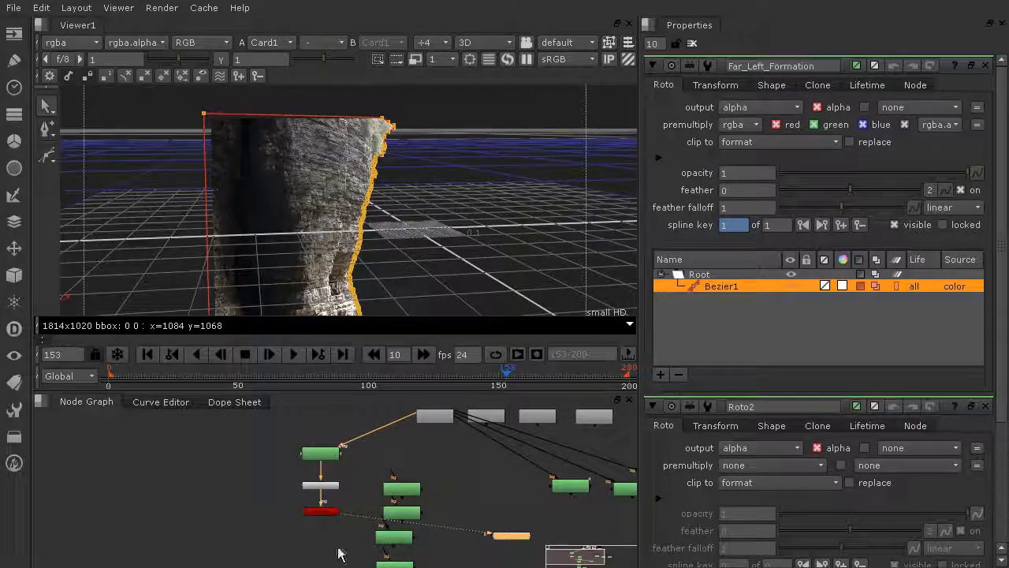
Open the Roto1 node's properties and set its premultiply to rgba
left_click(579, 485, "ctrl+shift")
left_click_drag(577, 487, 563, 490)
scroll(563, 488, "down", 2)
double_click(563, 487)
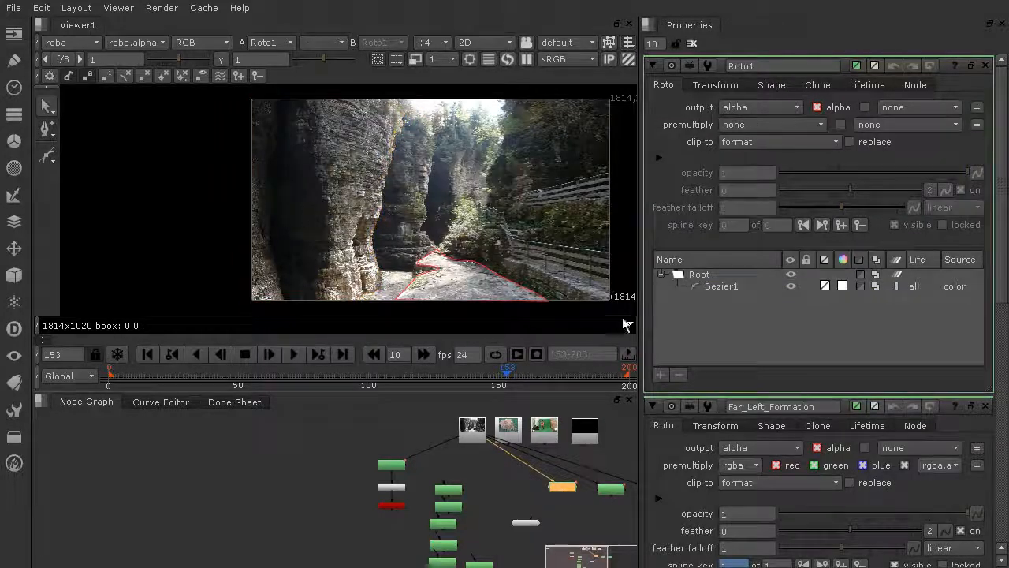
middle_click_drag(496, 280, 463, 253)
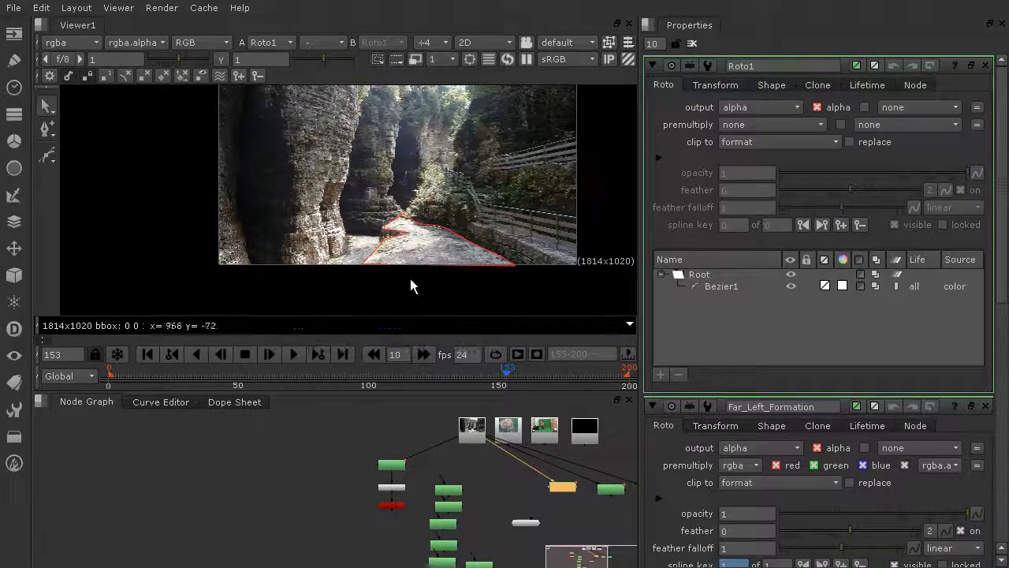
scroll(561, 517, "up", 3)
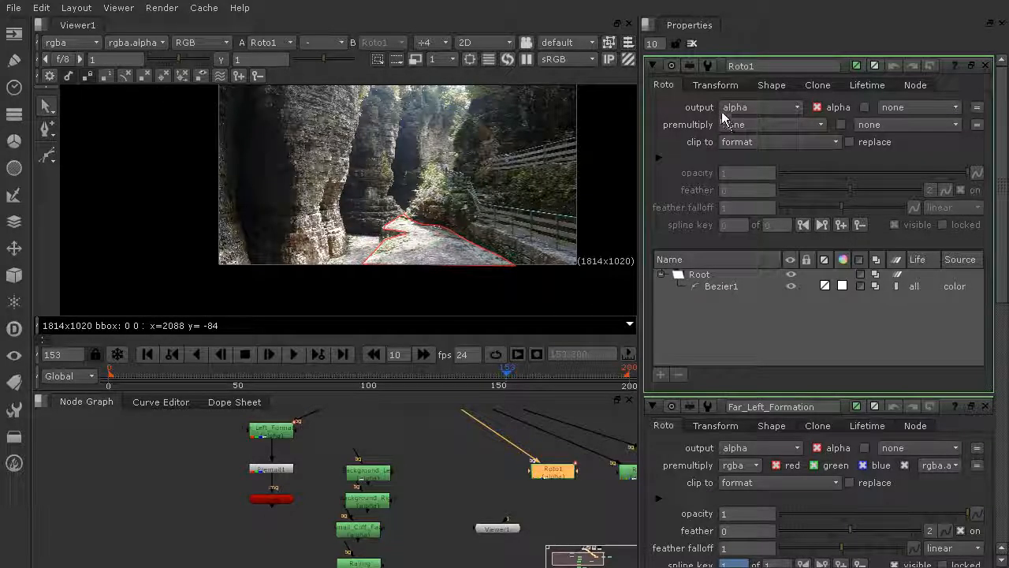
left_click(764, 126)
left_click(753, 186)
left_click(763, 126)
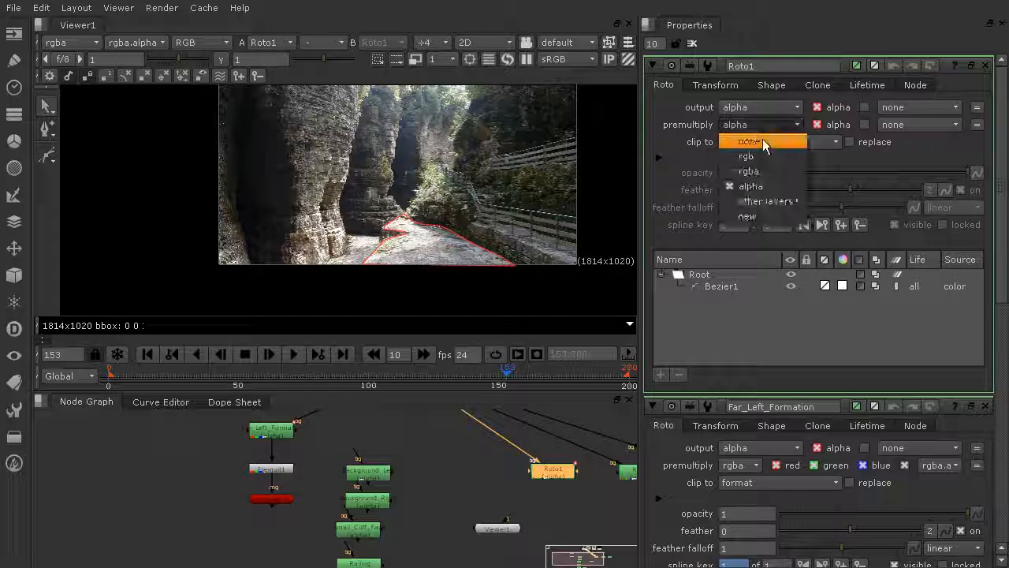
left_click(758, 173)
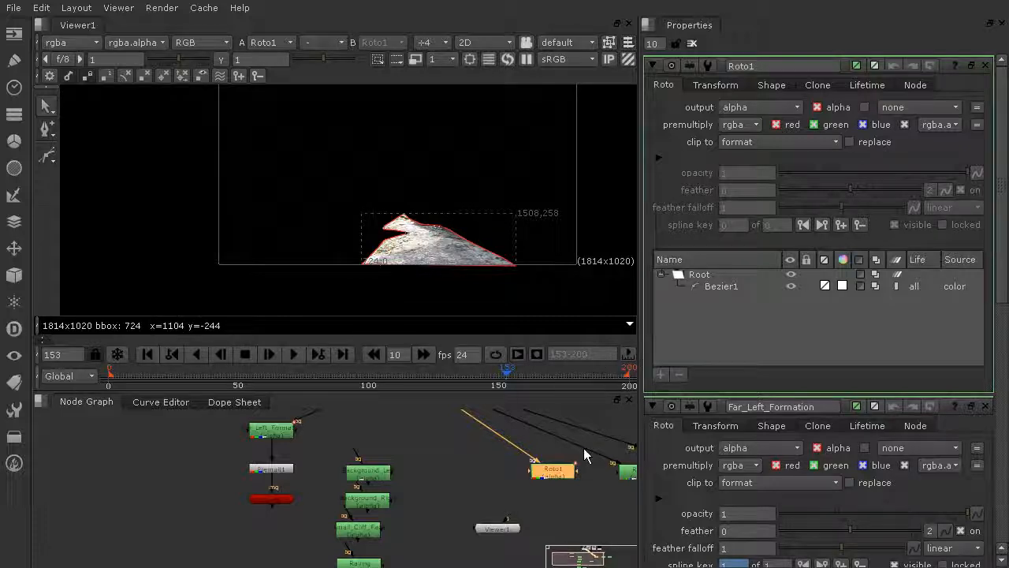
Paste a copy of the Premult node and connect it below Roto1
left_click(267, 472)
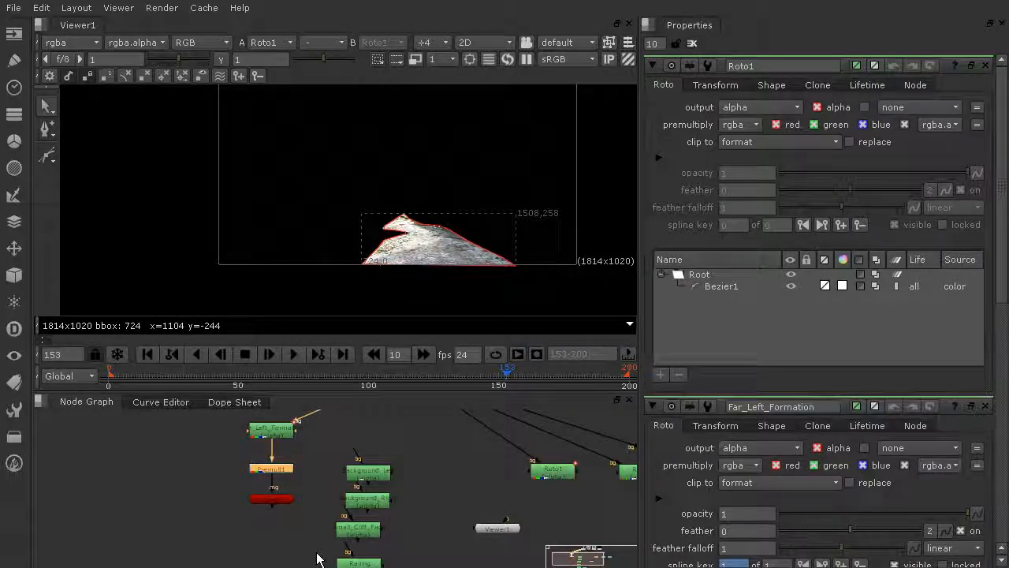
left_click(468, 455)
key("ctrl+v")
left_click_drag(457, 446, 552, 471)
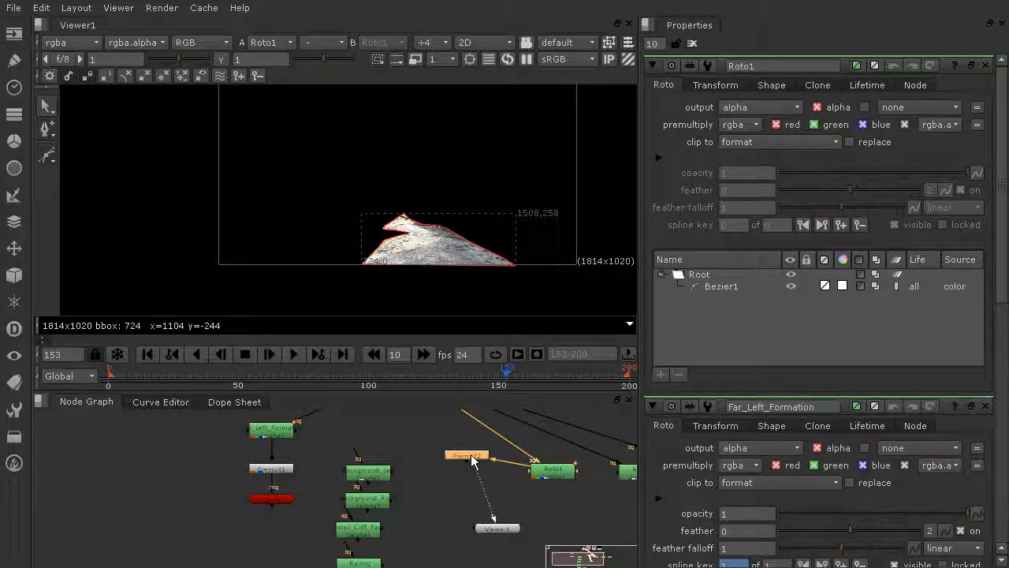
left_click_drag(472, 464, 558, 502)
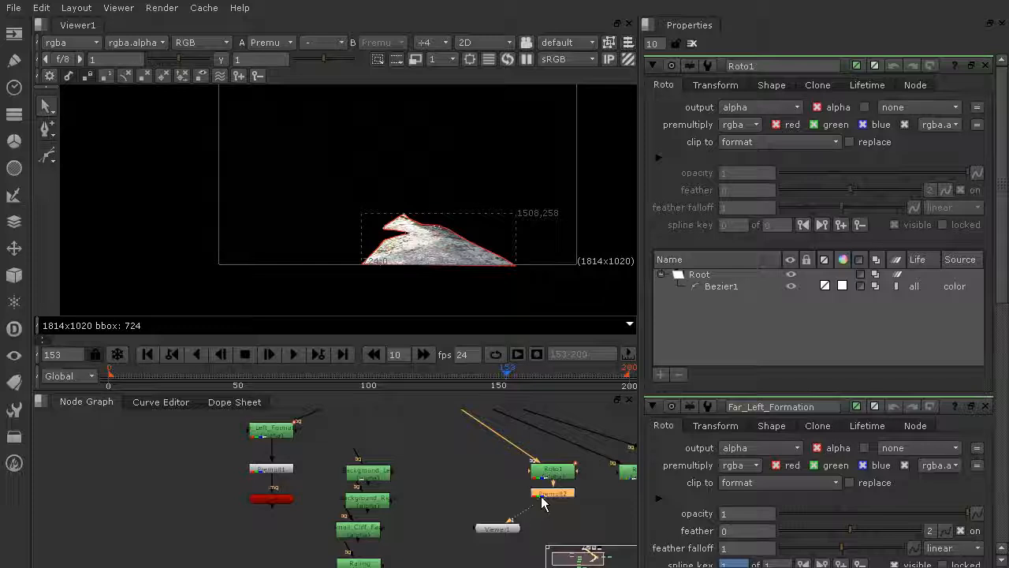
Rearrange Roto1 and its Premult node, and connect the viewer below Roto2
middle_click_drag(565, 477, 382, 521)
left_click_drag(464, 511, 454, 509)
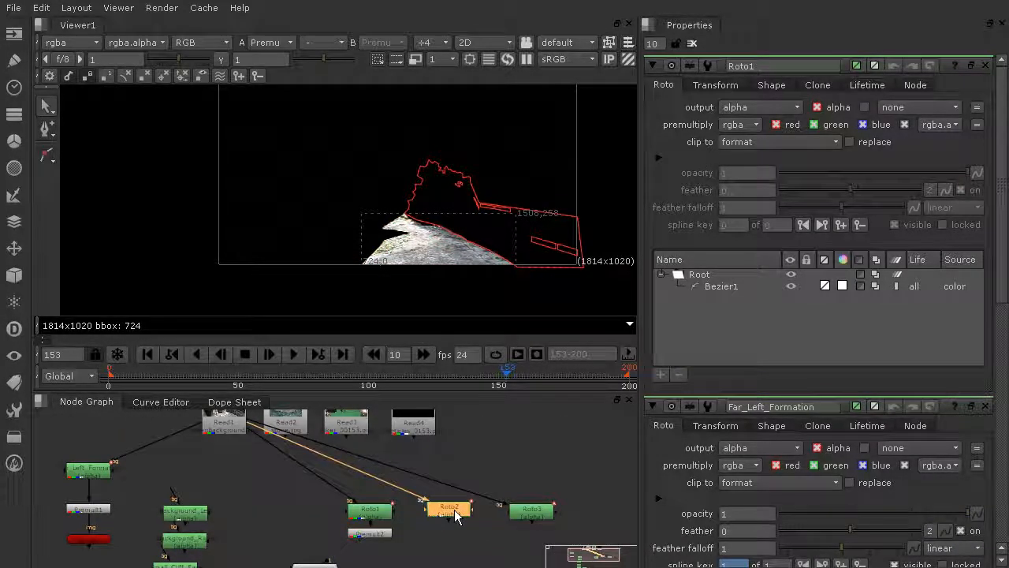
mouse_move(347, 549)
left_mouse_down()
mouse_move(483, 523)
mouse_move(352, 544)
left_mouse_up()
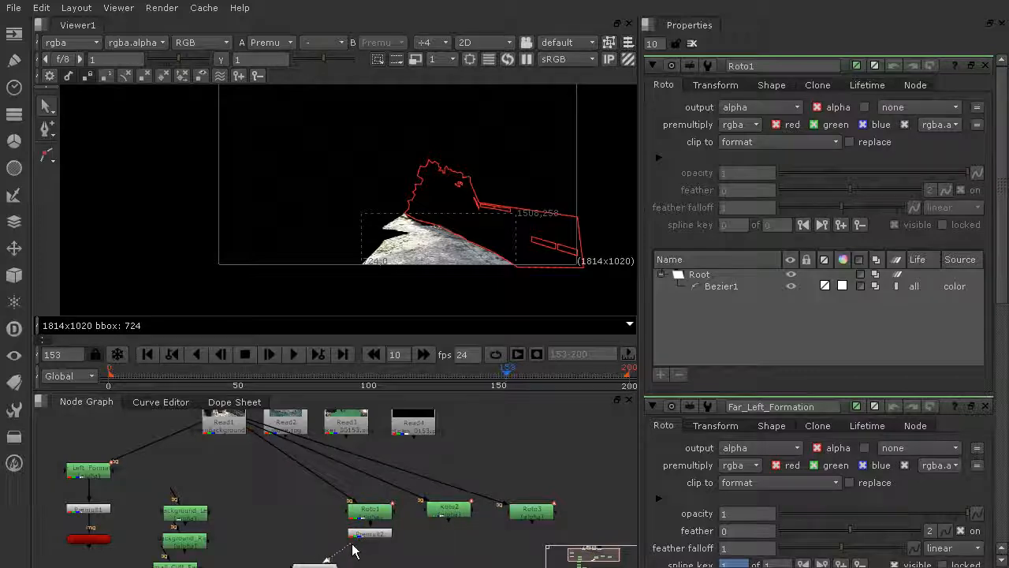
left_click_drag(448, 516, 448, 515)
left_click_drag(307, 566, 440, 542)
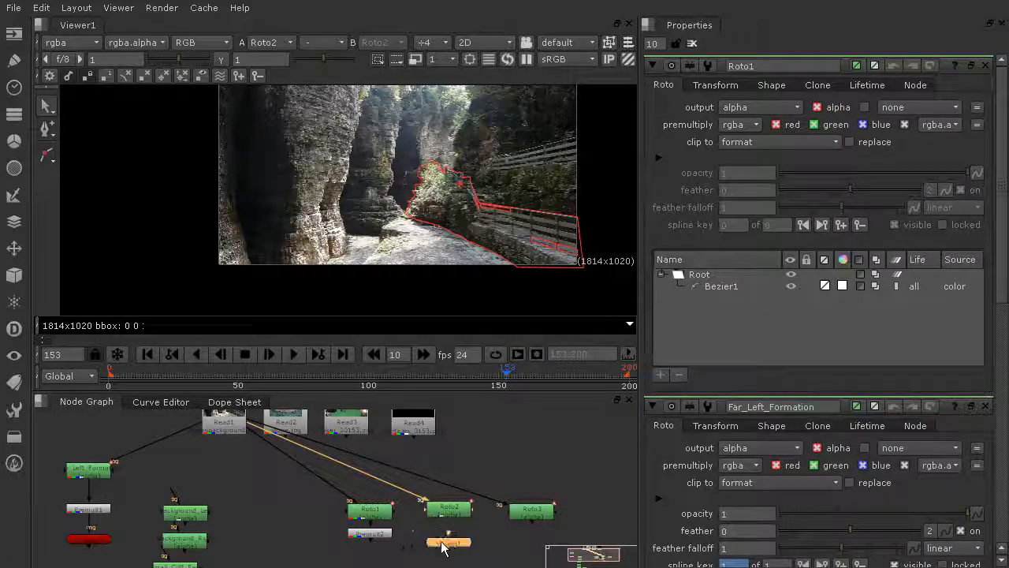
Clear the Properties bin and open the Roto2 node's properties
scroll(566, 127, "up", 3)
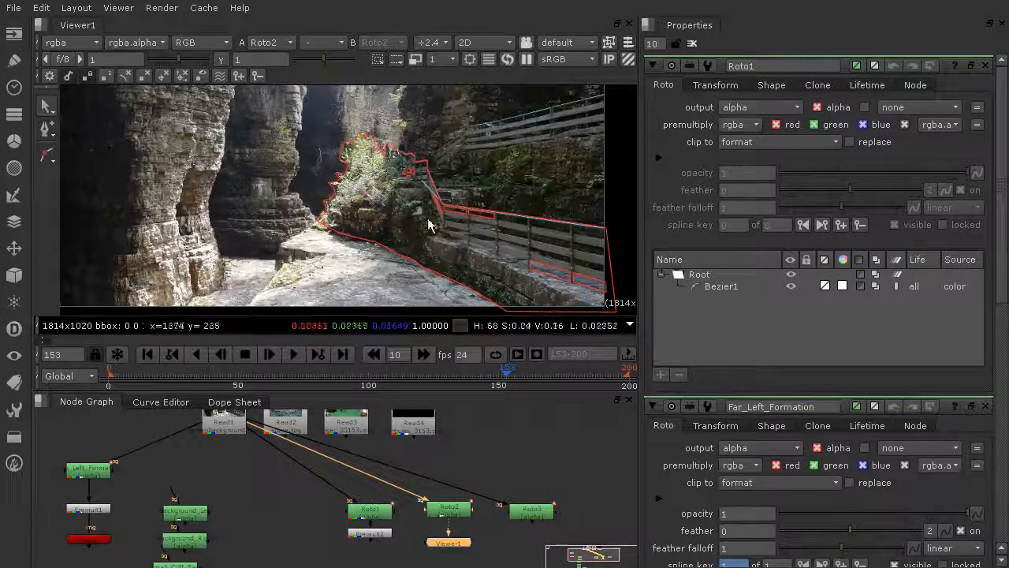
scroll(534, 301, "down", 1)
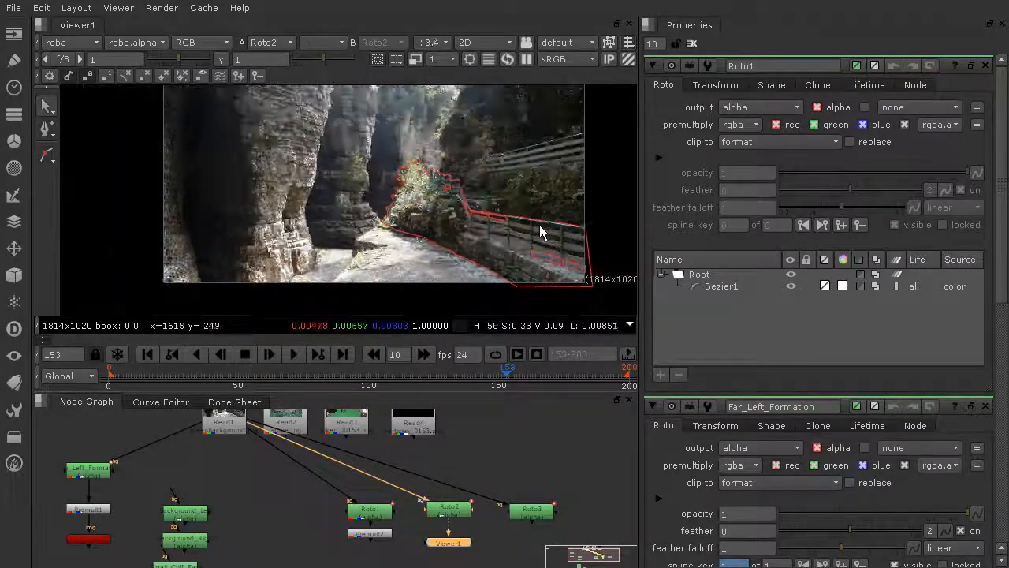
scroll(521, 237, "down", 2)
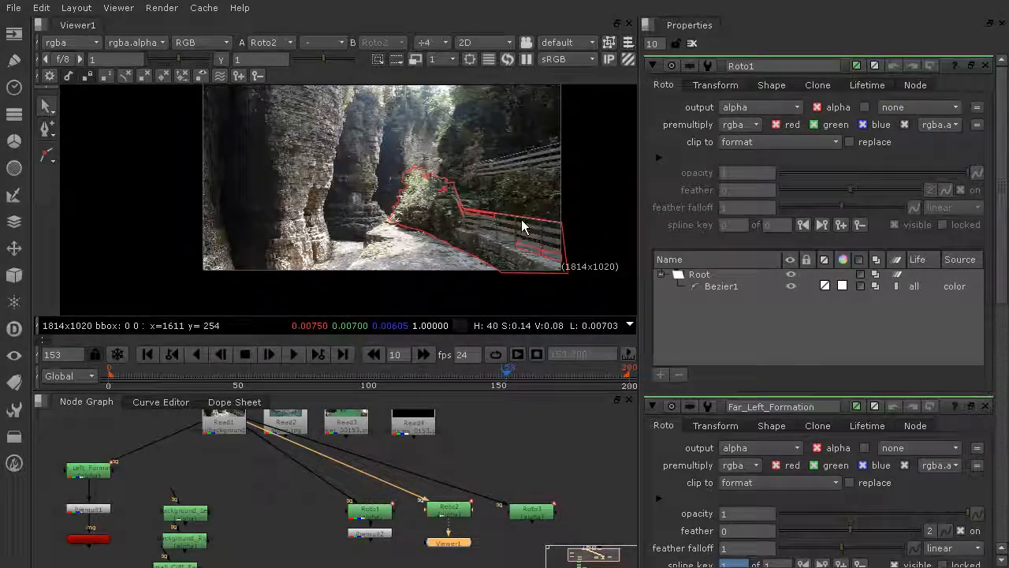
scroll(522, 227, "up", 2)
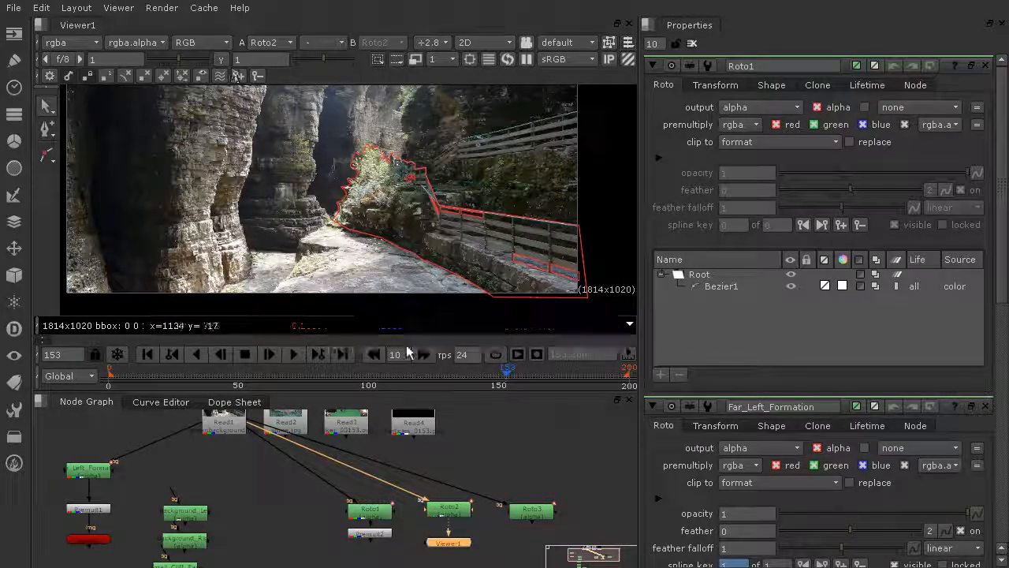
left_click(693, 45)
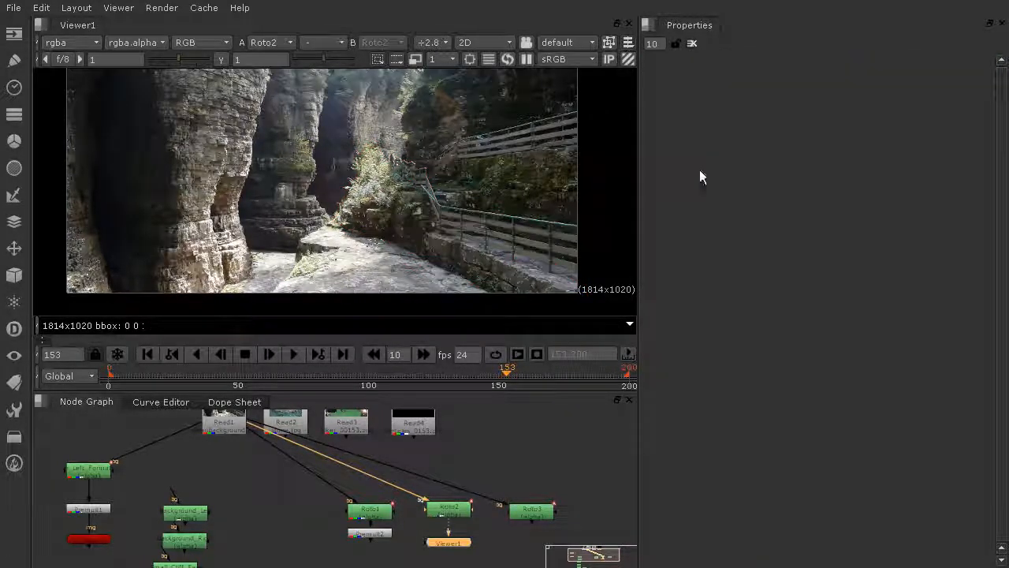
double_click(461, 515)
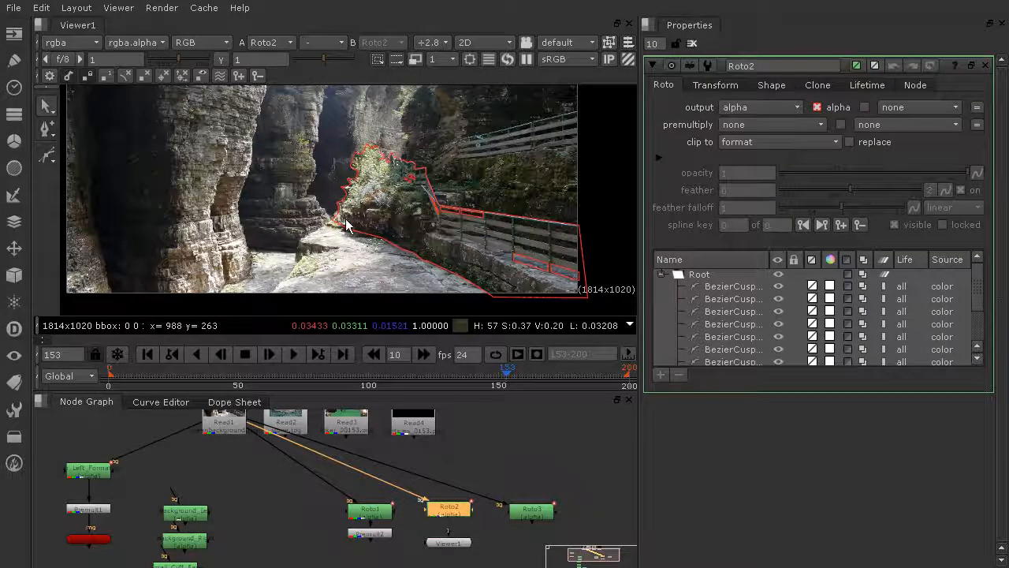
Display the alpha channel in the viewer and examine Roto2's matte up close
left_click(184, 45)
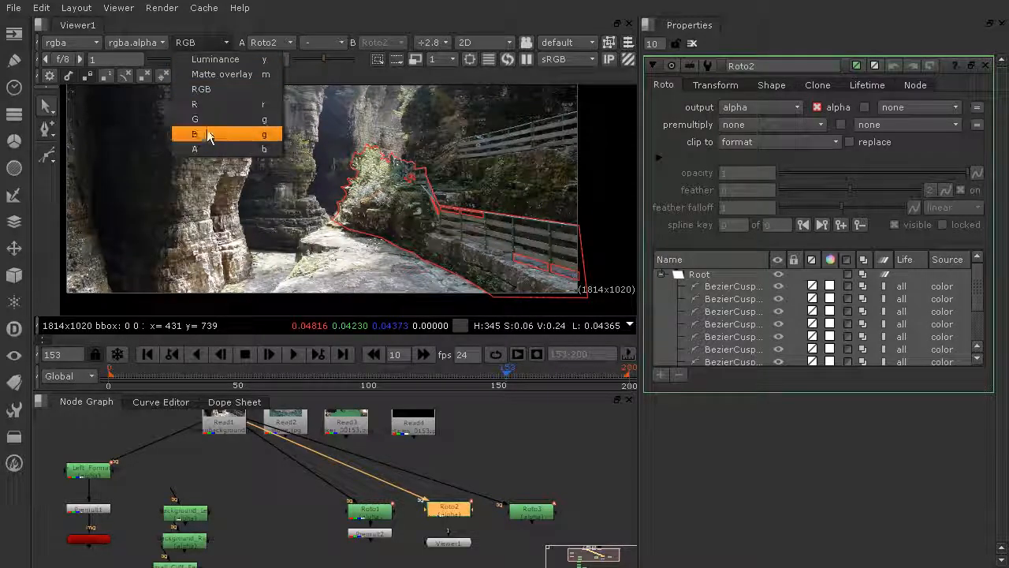
left_click(197, 153)
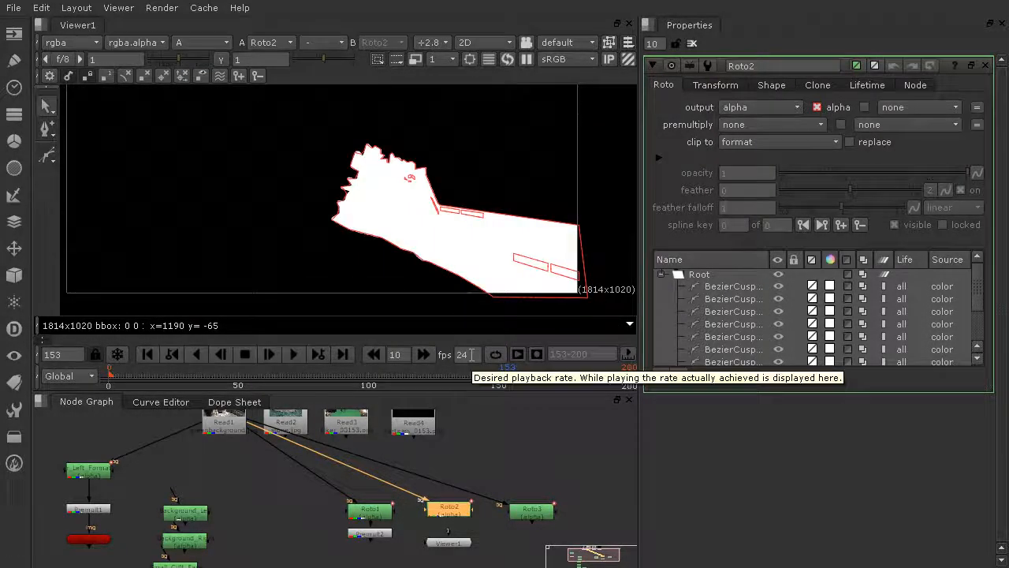
scroll(520, 224, "up", 4)
scroll(519, 205, "down", 4)
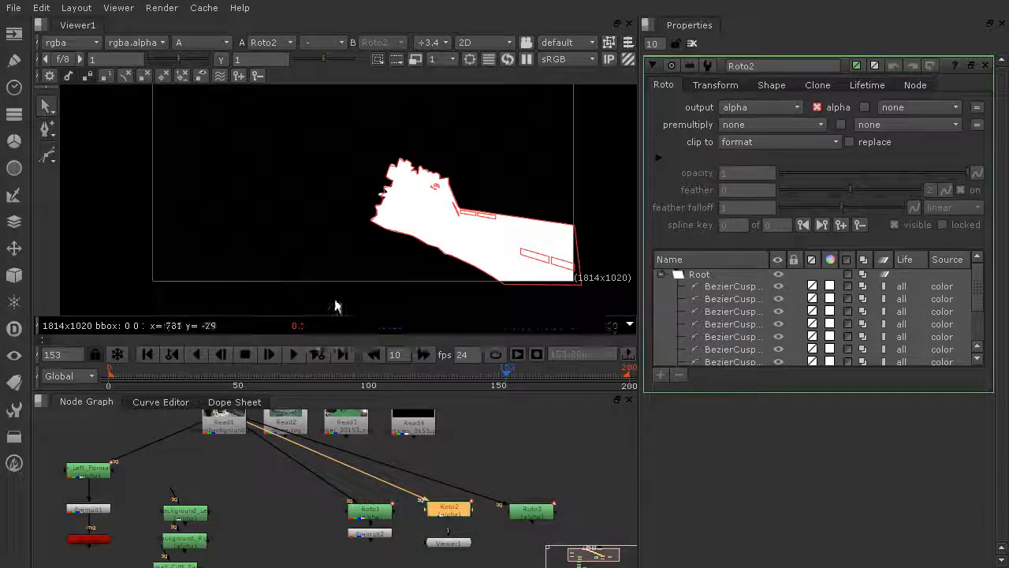
scroll(444, 228, "up", 5)
middle_click_drag(528, 223, 470, 270)
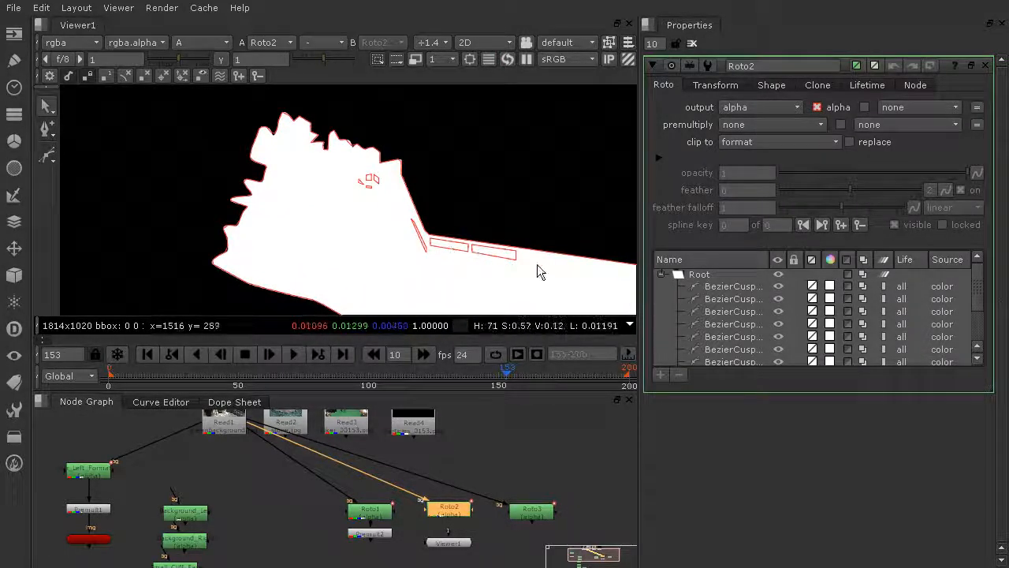
Select the six BezierCusp shapes in Roto2 and set their colour alpha to 0 to cut them out of the matte
scroll(588, 281, "down", 2)
middle_click_drag(531, 235, 442, 261)
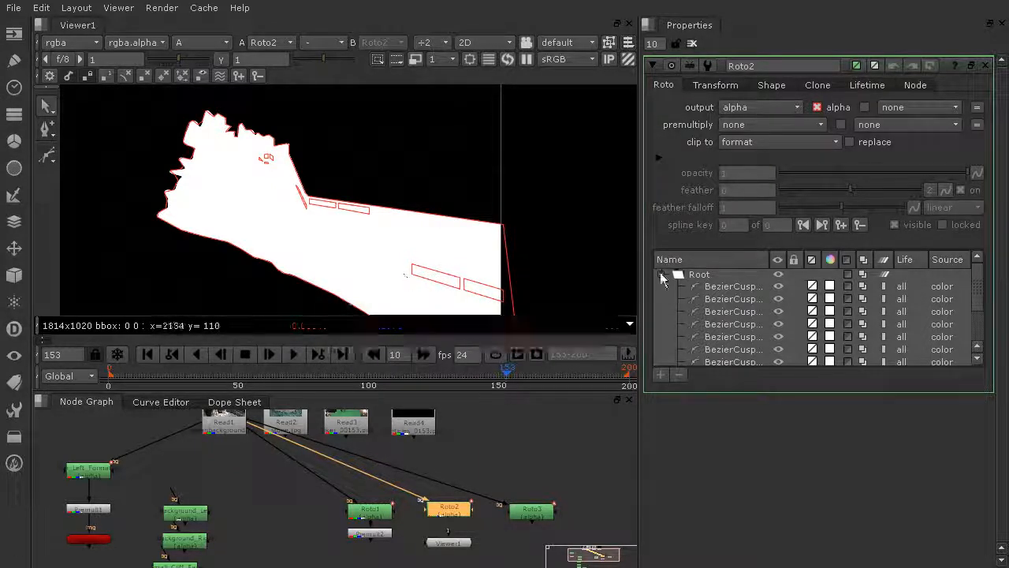
left_click(730, 287)
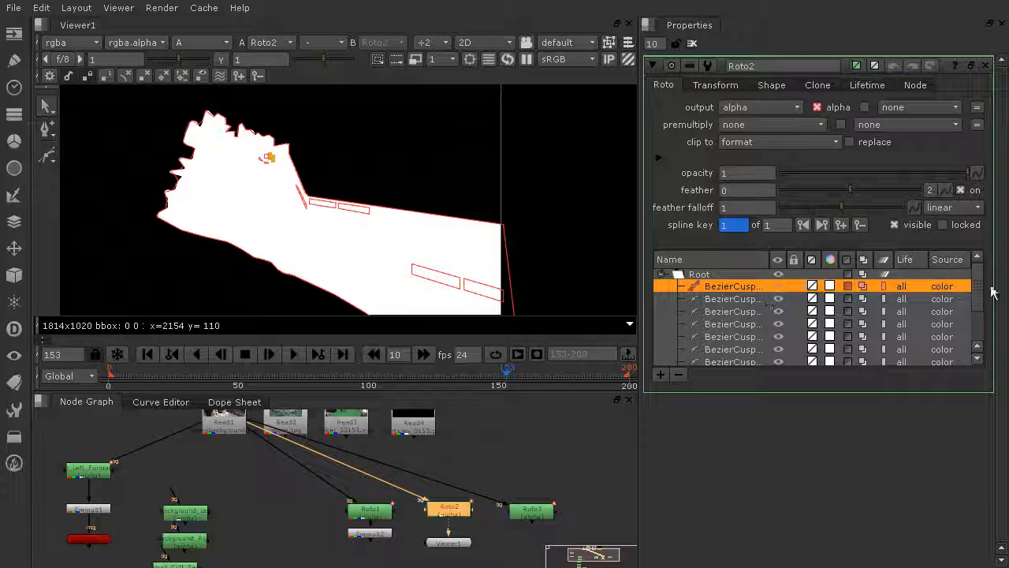
left_click_drag(982, 288, 980, 325)
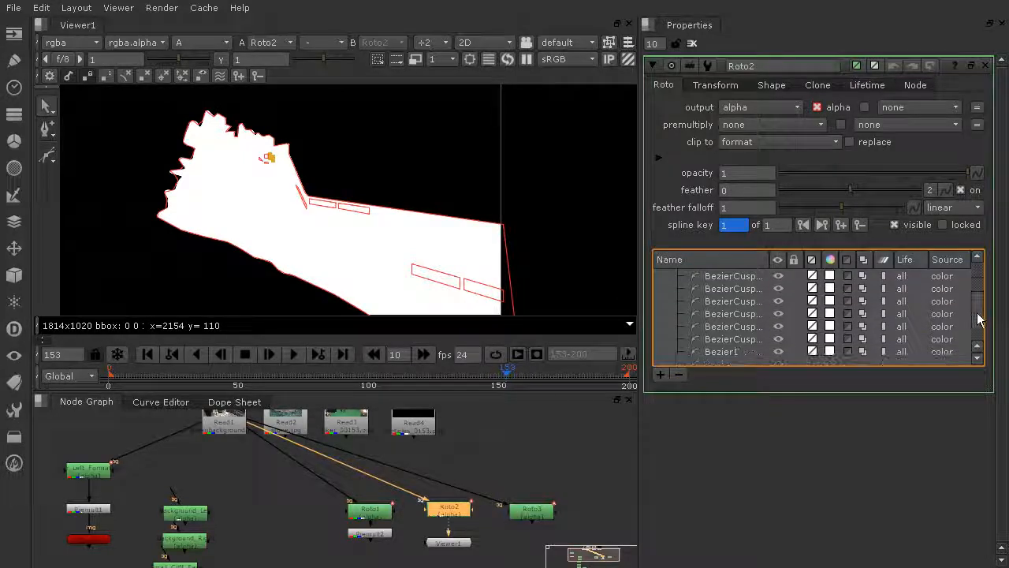
left_click(726, 345, "shift")
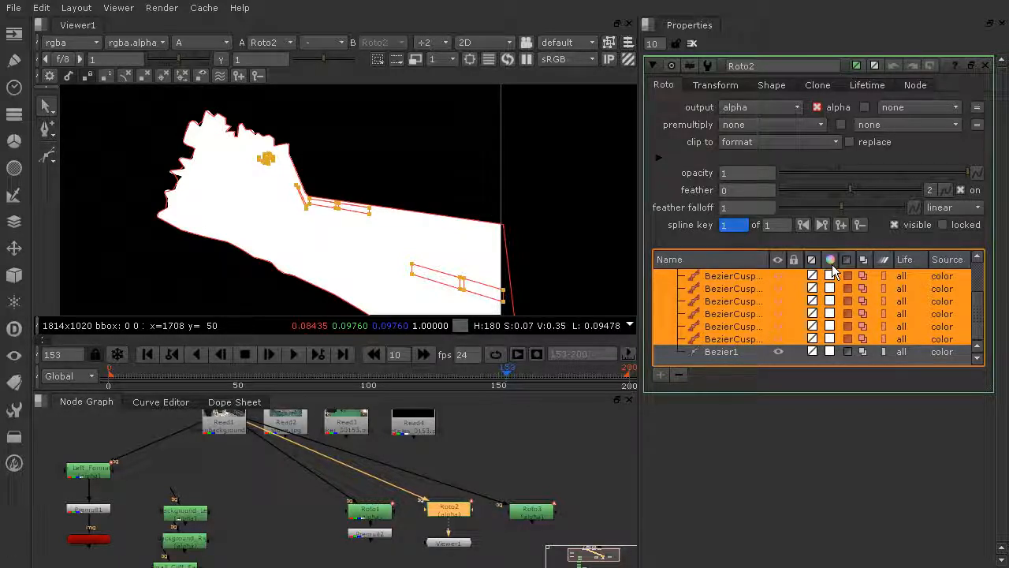
left_click_drag(1008, 4, 844, 51)
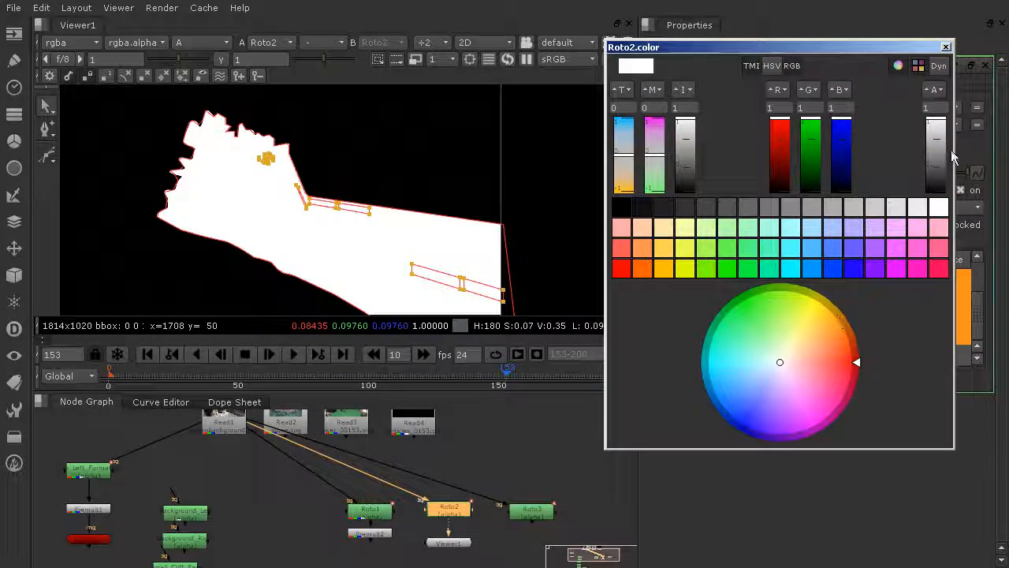
left_click_drag(942, 114, 941, 204)
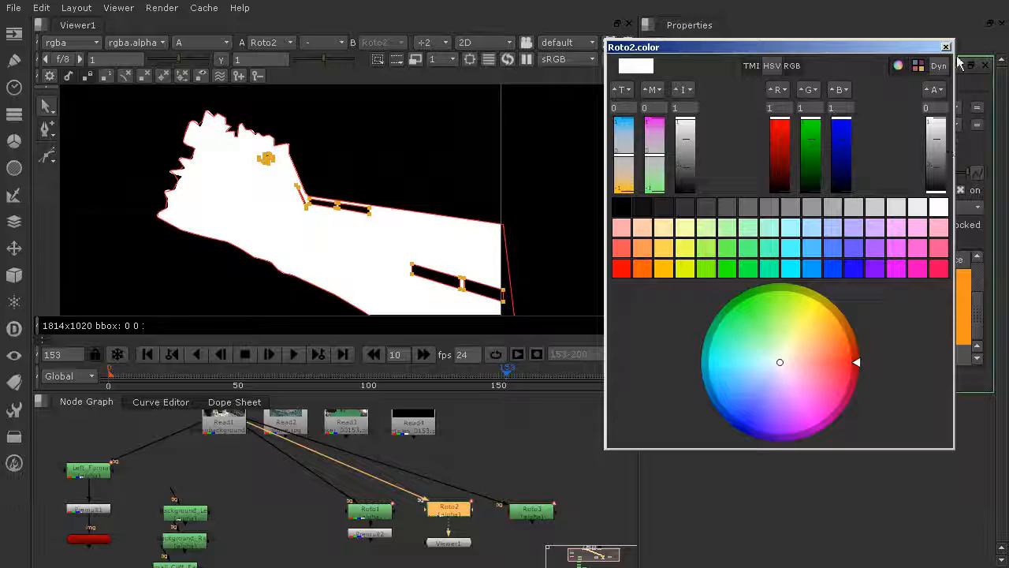
left_click(946, 48)
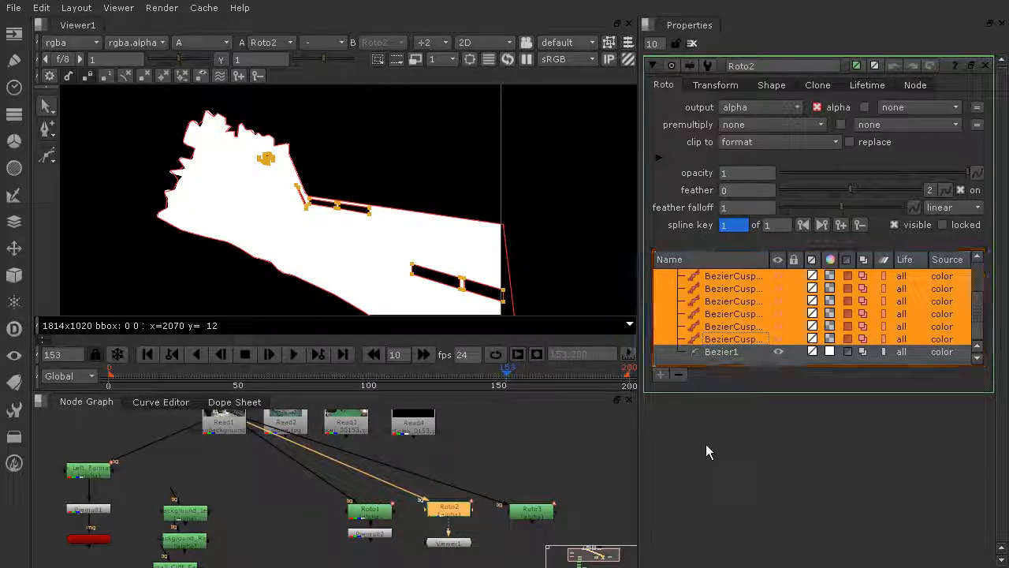
Move the Background_Left roto node up beside Far_Left_Formation below the Read1 plate
scroll(602, 465, "down", 2)
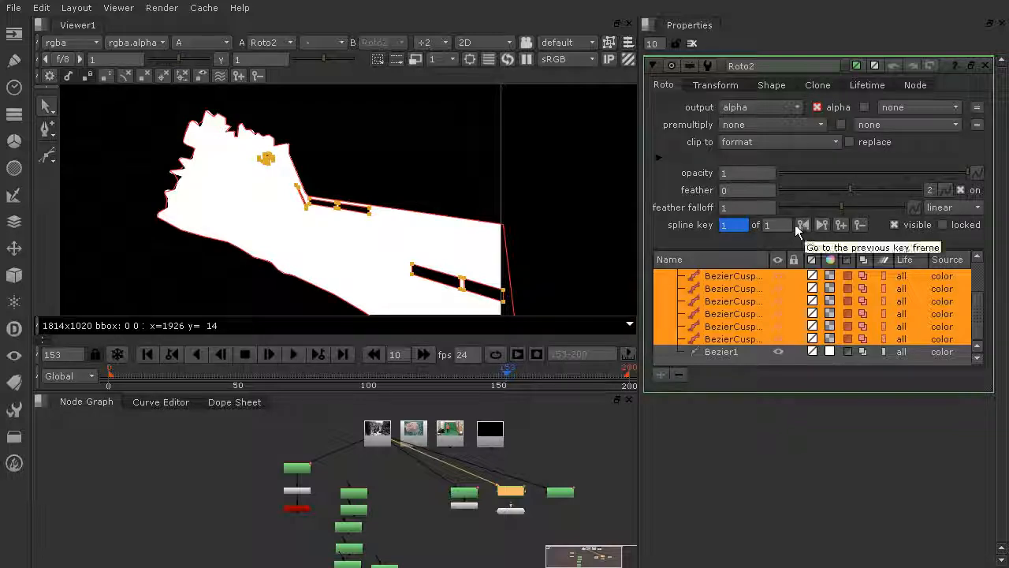
scroll(429, 473, "down", 2)
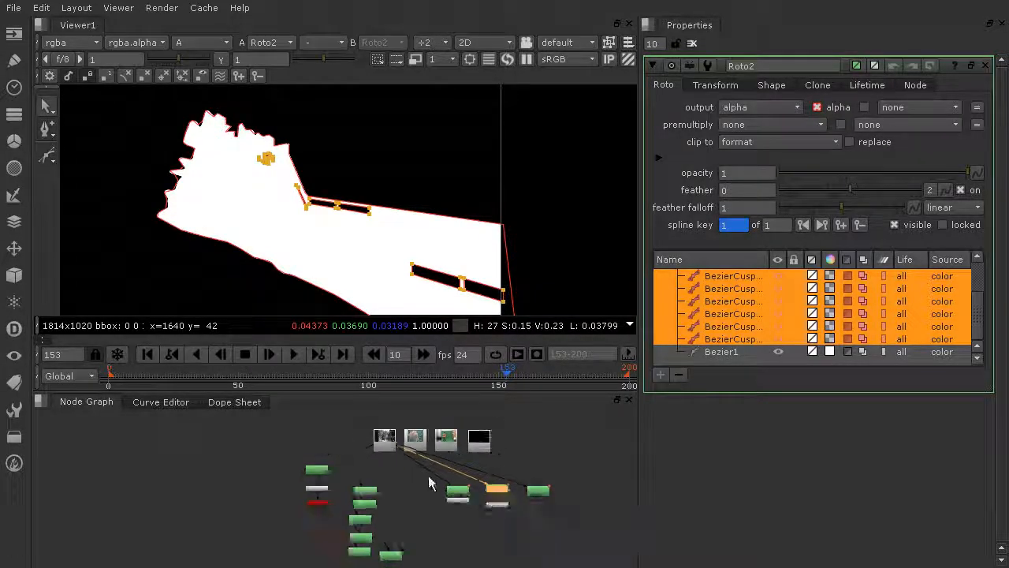
middle_click_drag(428, 473, 422, 452)
scroll(509, 444, "up", 4)
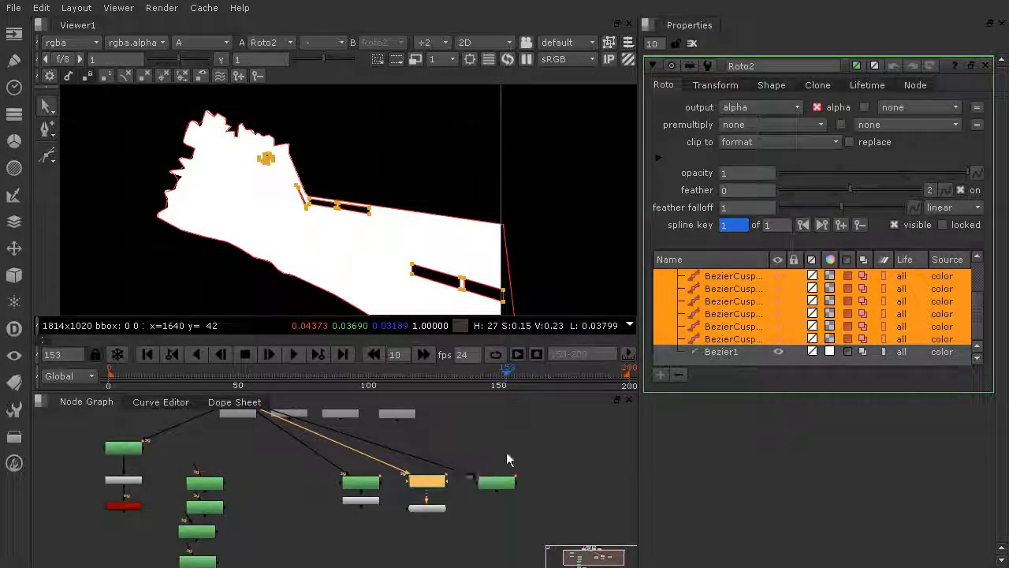
scroll(216, 483, "up", 3)
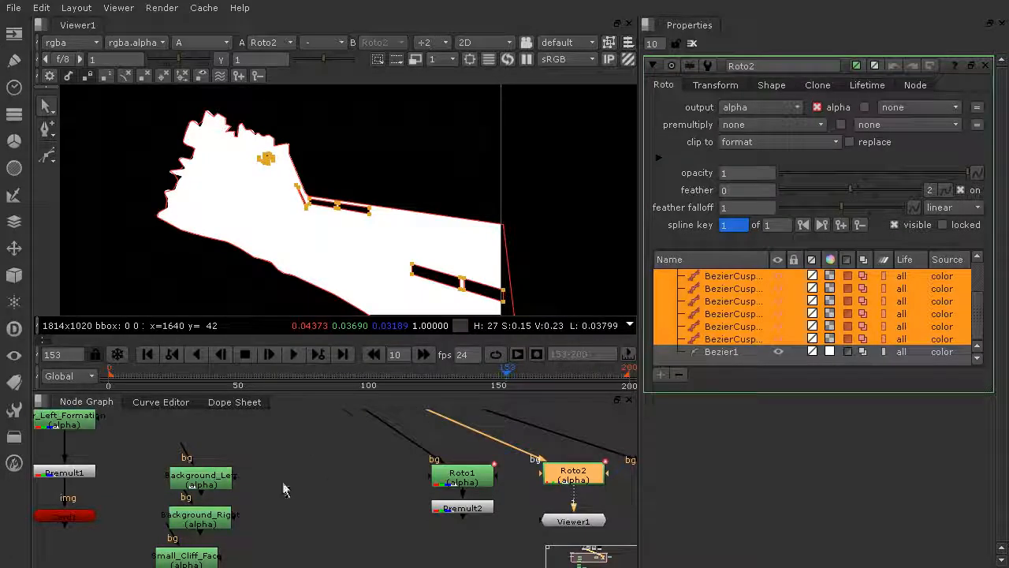
middle_click_drag(282, 482, 300, 508)
scroll(299, 508, "up", 1)
scroll(300, 452, "down", 3)
middle_click_drag(301, 456, 317, 512)
left_click(246, 512)
mouse_move(244, 514)
left_mouse_down()
mouse_move(286, 441)
mouse_move(243, 510)
left_mouse_up()
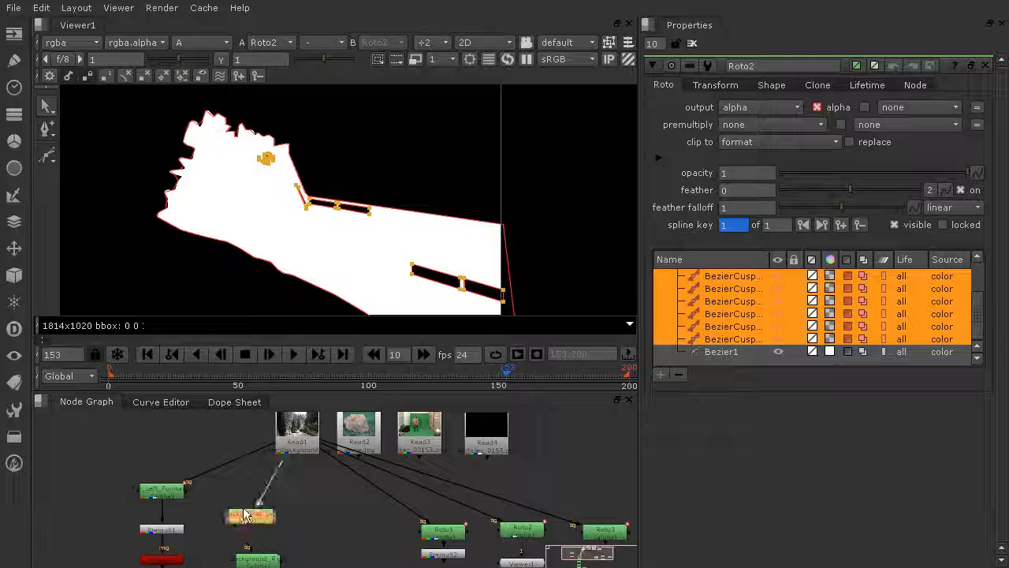
scroll(257, 506, "up", 2)
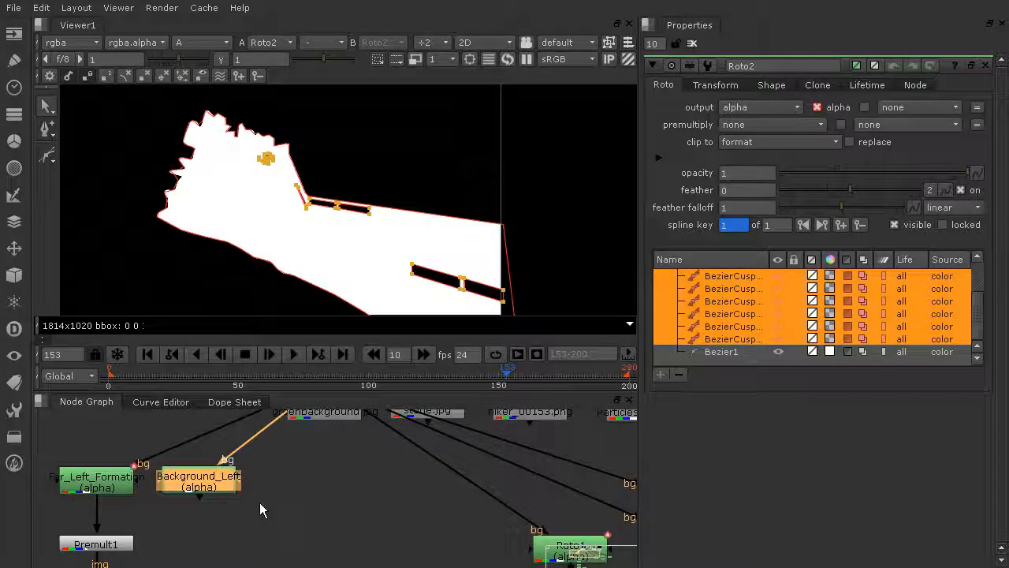
scroll(264, 505, "down", 2)
scroll(267, 501, "down", 1)
scroll(278, 534, "up", 1)
left_click_drag(266, 552, 284, 478)
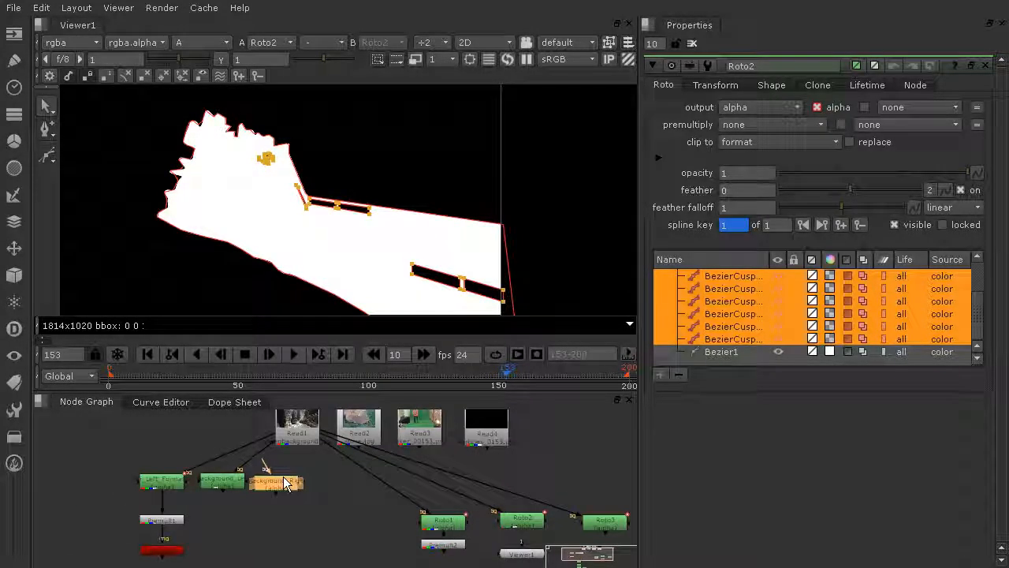
Line up the remaining roto nodes in a single row beneath the Read1 plate
scroll(300, 505, "down", 3)
left_click_drag(601, 476, 420, 516)
left_click_drag(636, 483, 335, 471)
left_click_drag(331, 557, 416, 508)
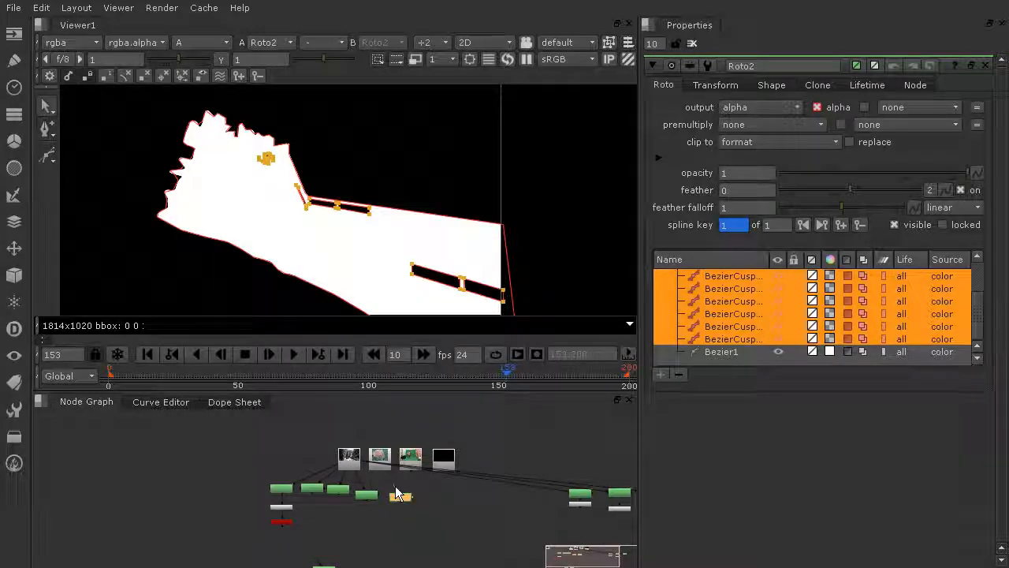
left_click_drag(352, 455, 350, 457)
middle_click_drag(411, 518, 429, 444)
left_click_drag(381, 494, 469, 421)
middle_click_drag(476, 424, 487, 476)
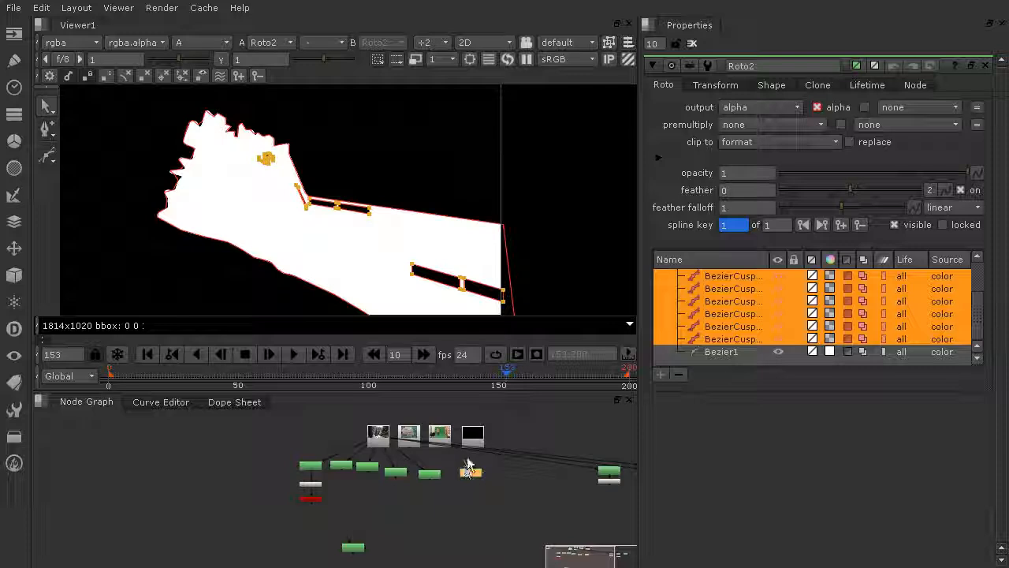
left_click_drag(467, 463, 372, 445)
left_click_drag(348, 549, 501, 474)
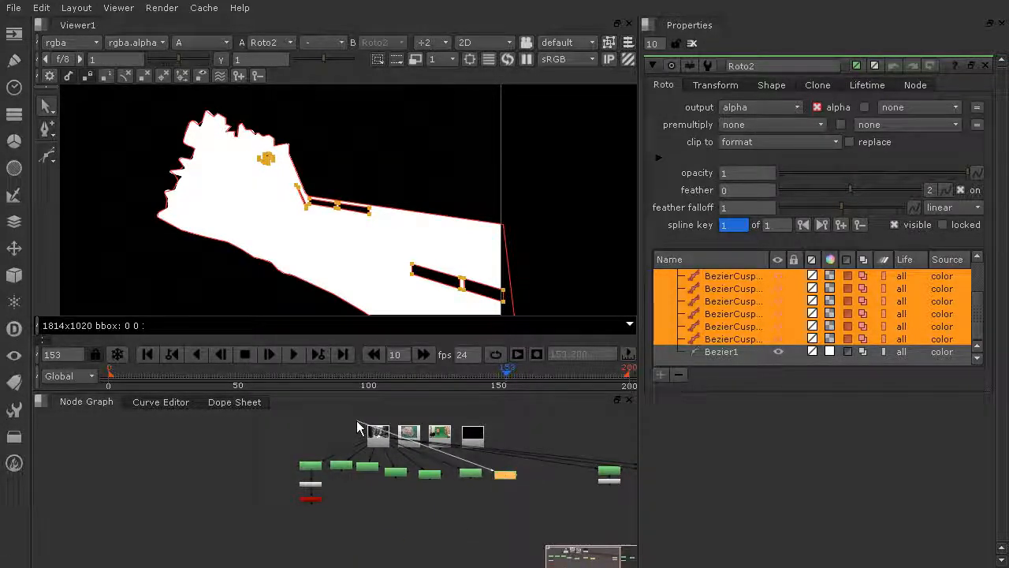
left_click_drag(373, 431, 375, 435)
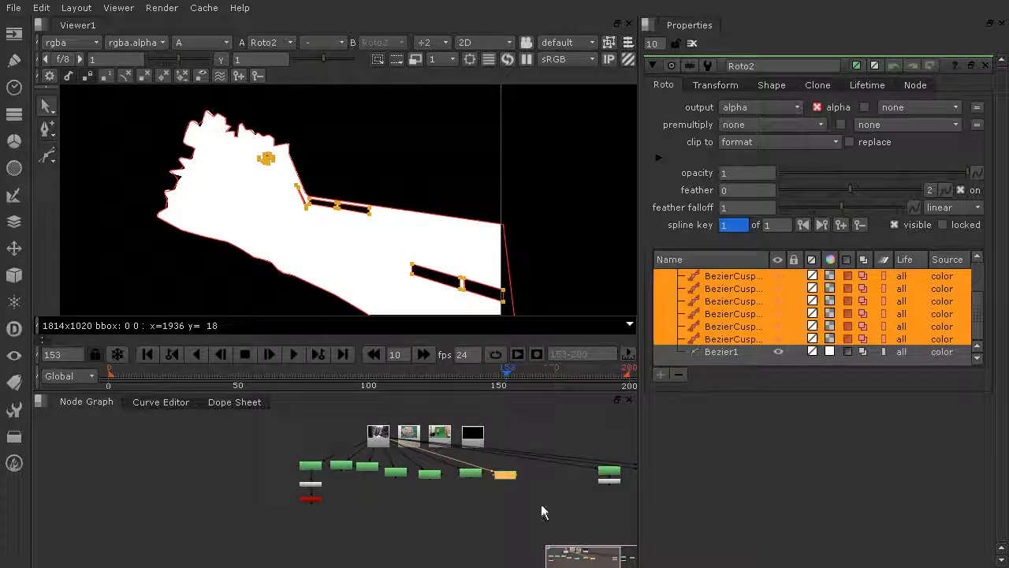
Switch the viewer display to RGB and reposition Viewer1 below the row of roto nodes
left_click(207, 42)
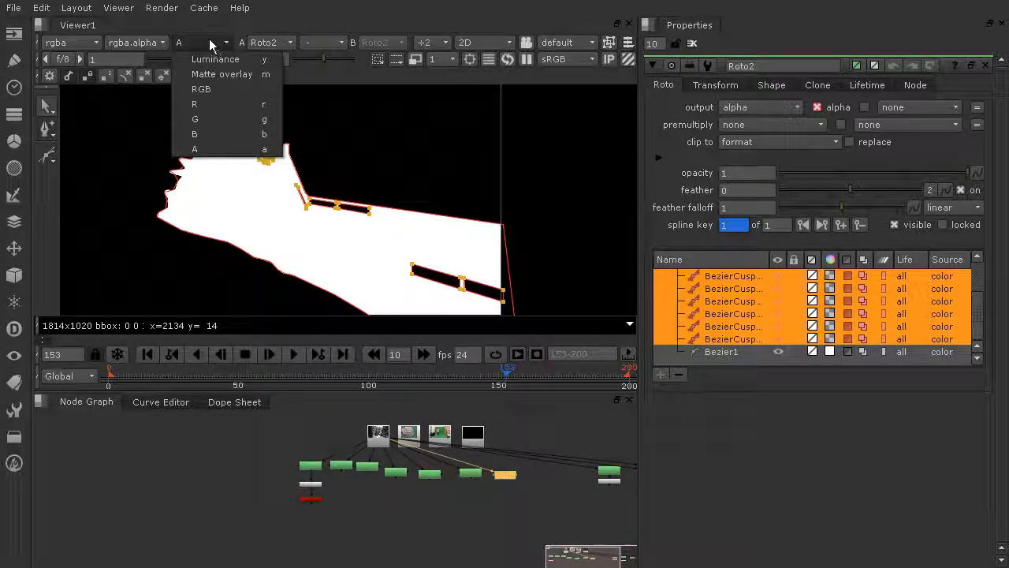
left_click(197, 87)
scroll(458, 158, "down", 5)
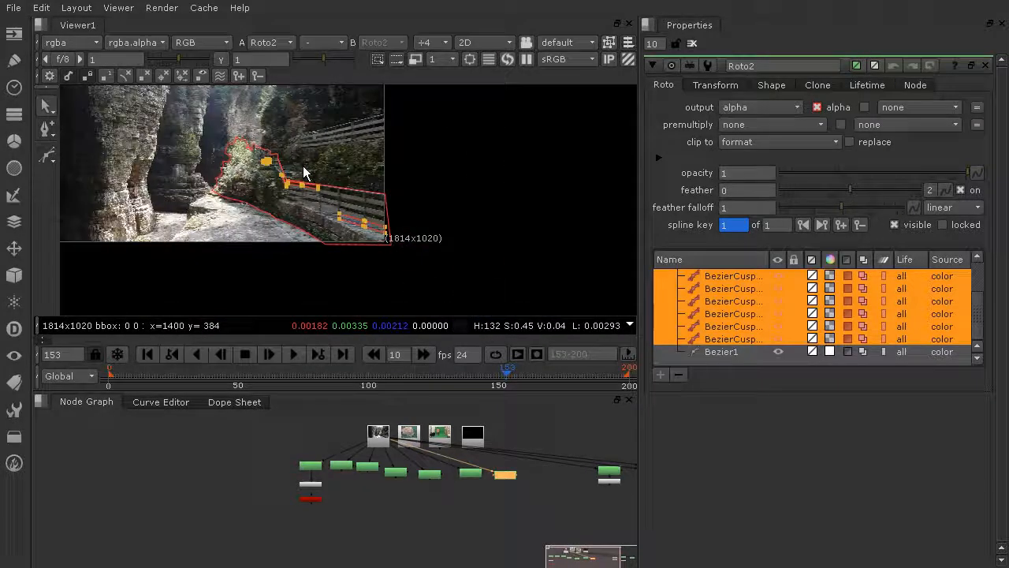
middle_click_drag(511, 474, 309, 446)
scroll(397, 449, "up", 3)
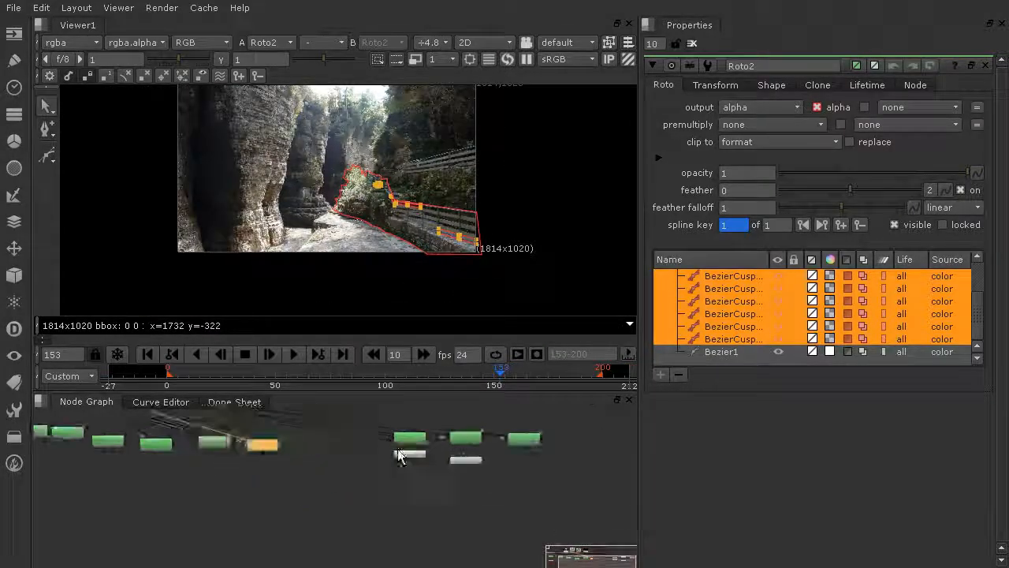
left_click_drag(417, 460, 270, 493)
left_click(366, 501)
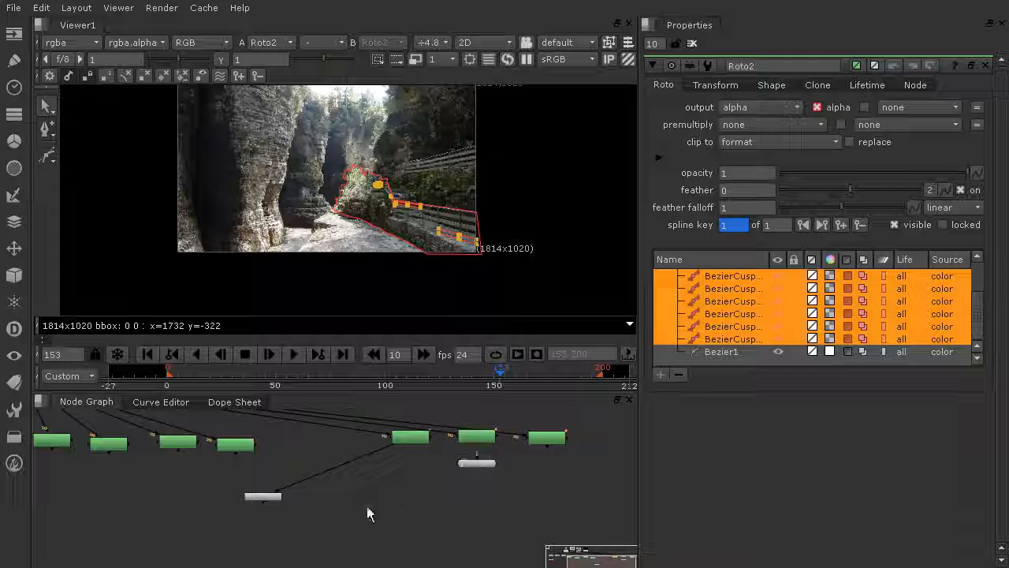
left_click_drag(359, 457, 239, 449)
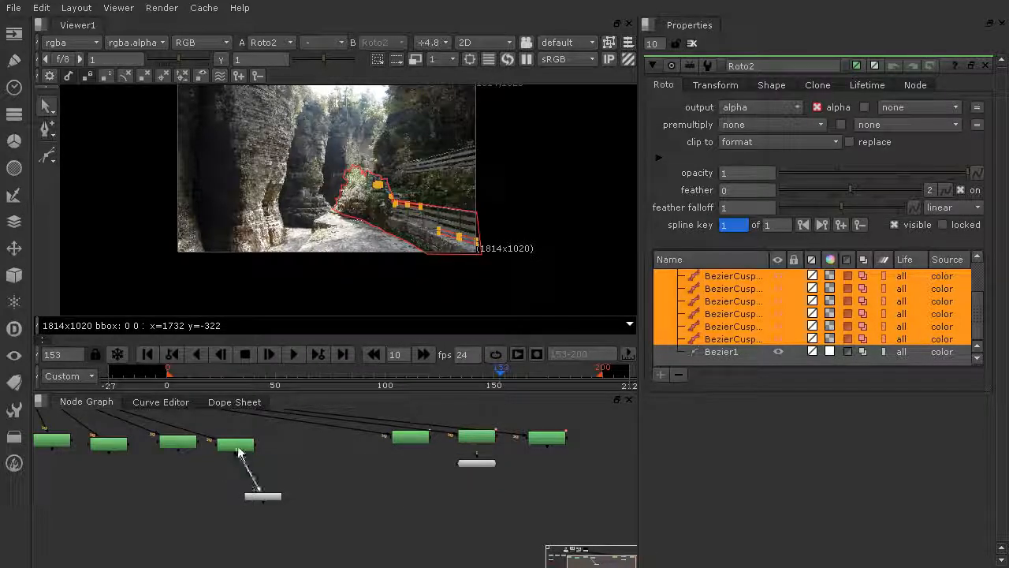
left_click_drag(256, 503, 228, 487)
middle_click_drag(291, 438, 372, 515)
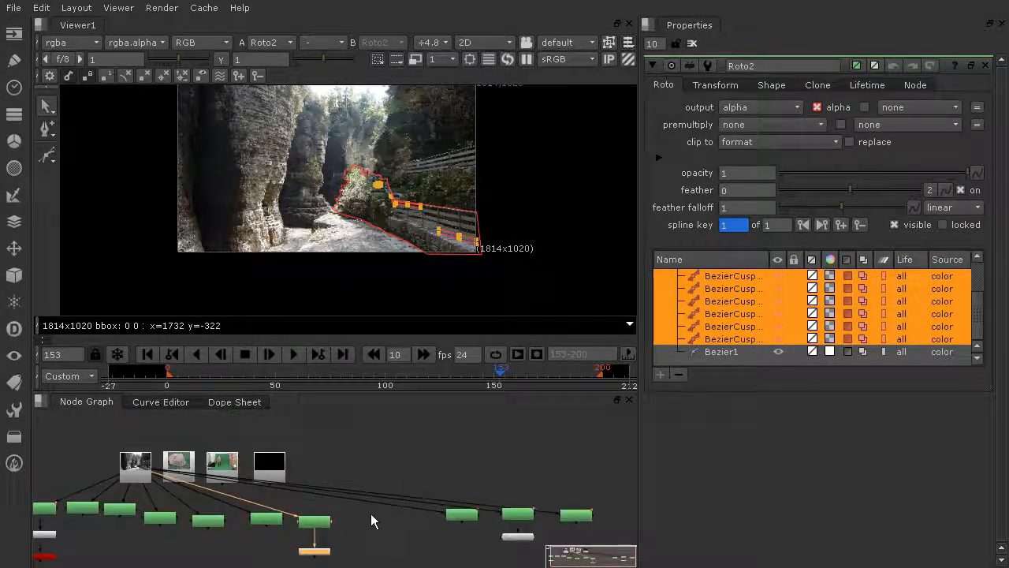
Move the spare Read node out of the way and view the Background_Left roto node in the viewer
left_click_drag(190, 472, 161, 442)
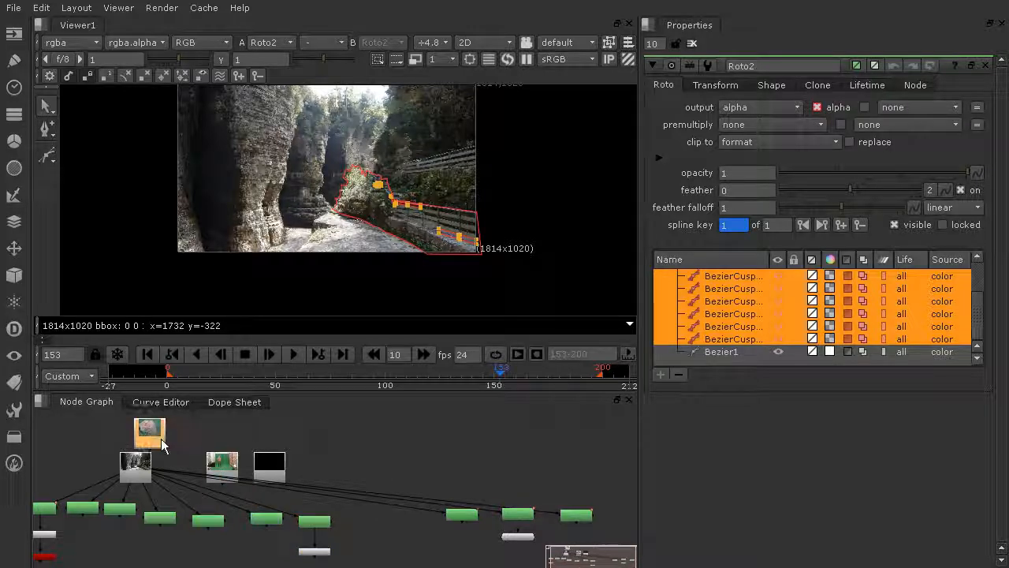
left_click_drag(172, 477, 169, 467)
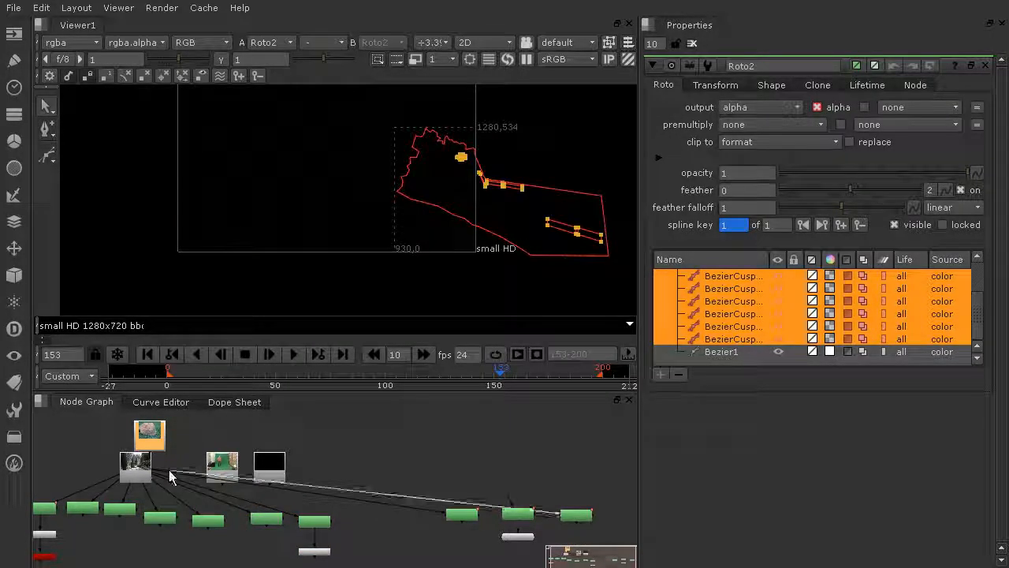
left_click_drag(157, 437, 311, 470)
left_click_drag(356, 439, 191, 512)
left_click_drag(221, 473, 320, 450)
scroll(417, 452, "down", 3)
middle_click_drag(422, 469, 460, 436)
left_click_drag(528, 480, 215, 559)
left_click(223, 458)
key("1")
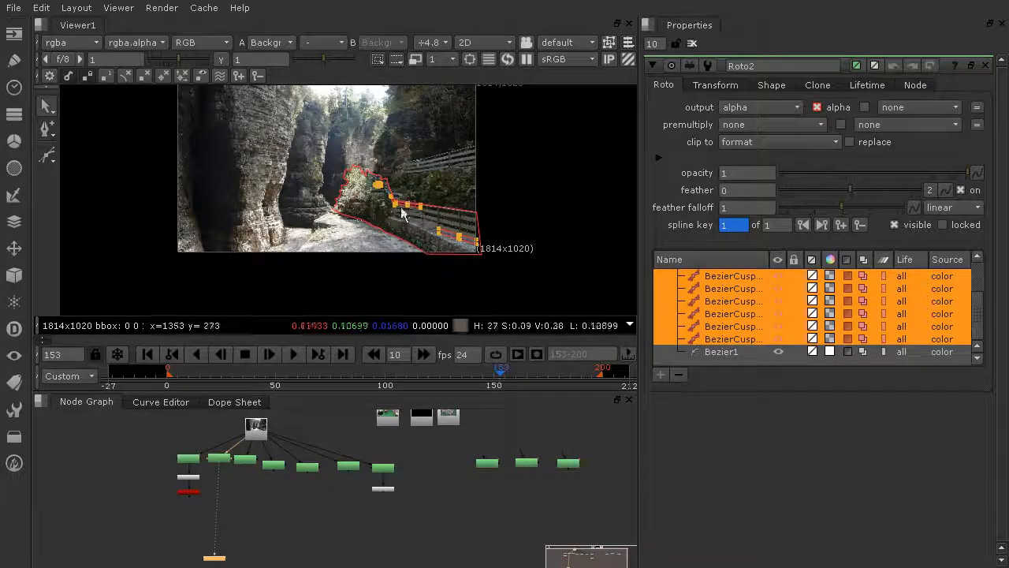
Clear the Properties bin, open Background_Left's properties and inspect its roto outline along the rock edges
scroll(239, 473, "up", 3)
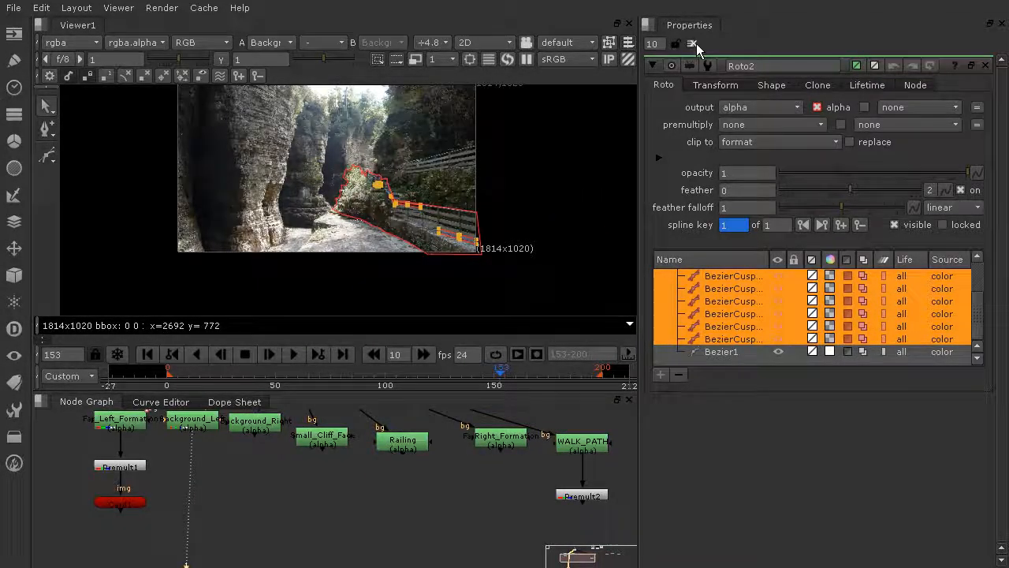
left_click(693, 43)
double_click(201, 424)
scroll(367, 262, "up", 8)
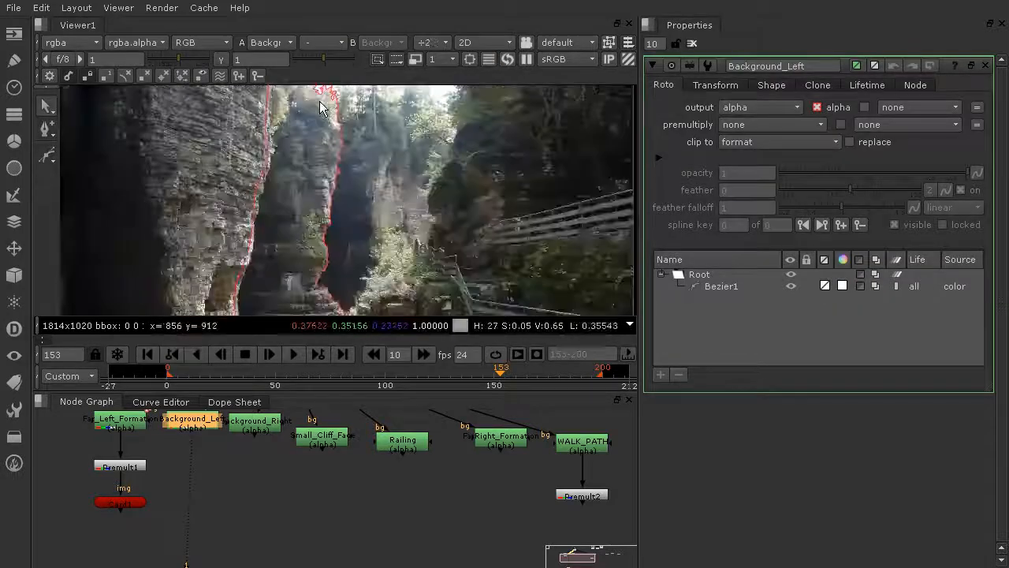
middle_click_drag(362, 278, 446, 140)
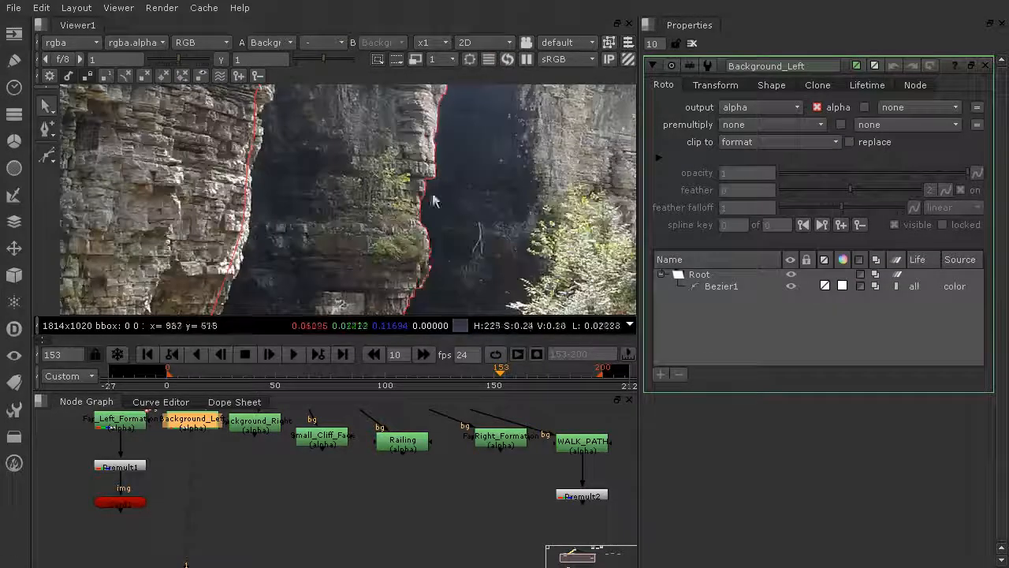
middle_click_drag(439, 272, 492, 67)
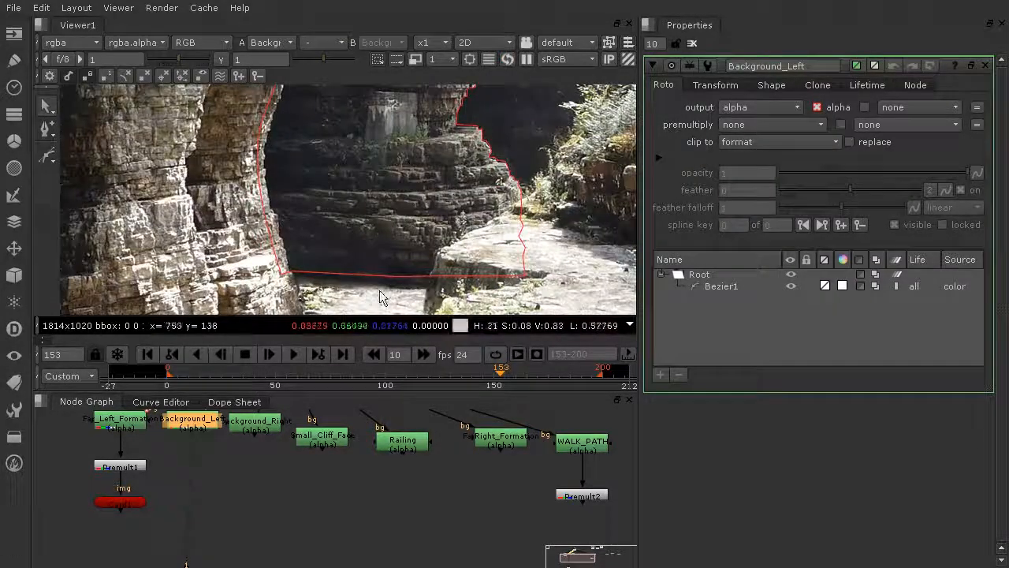
middle_click_drag(282, 180, 339, 329)
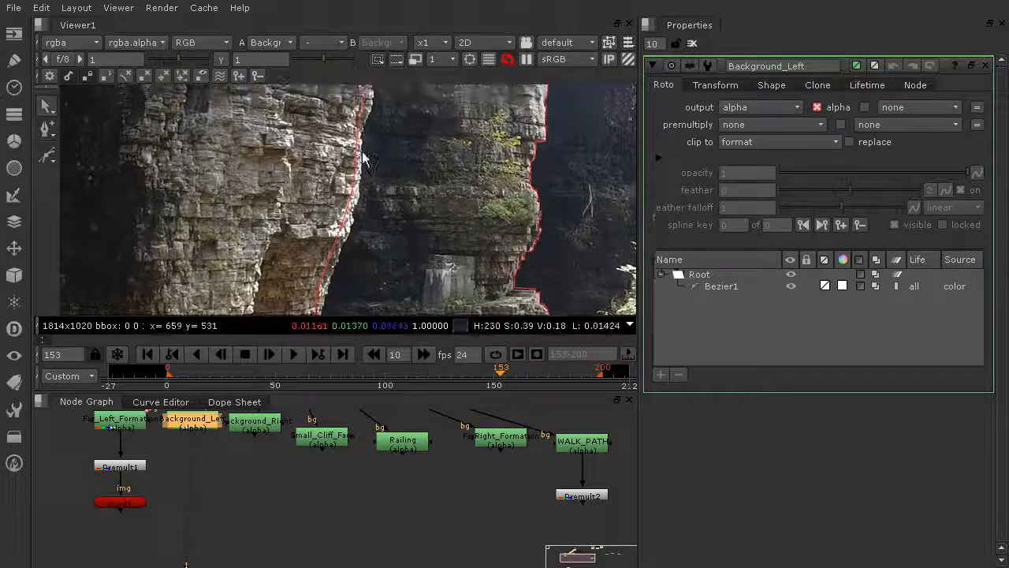
middle_click_drag(370, 122, 327, 260)
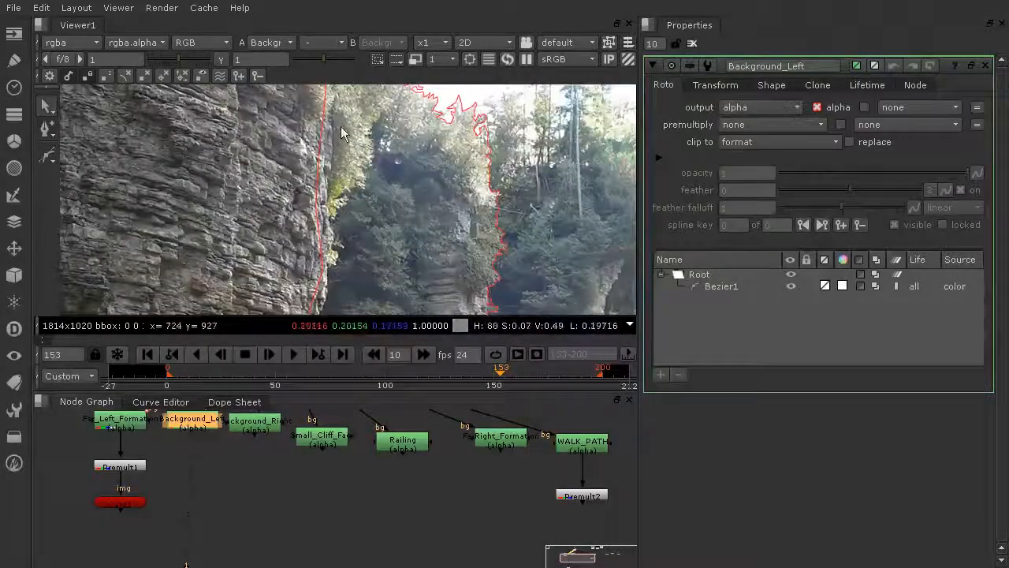
Open Background_Right's properties to view its roto outline over the plate
left_click(268, 427)
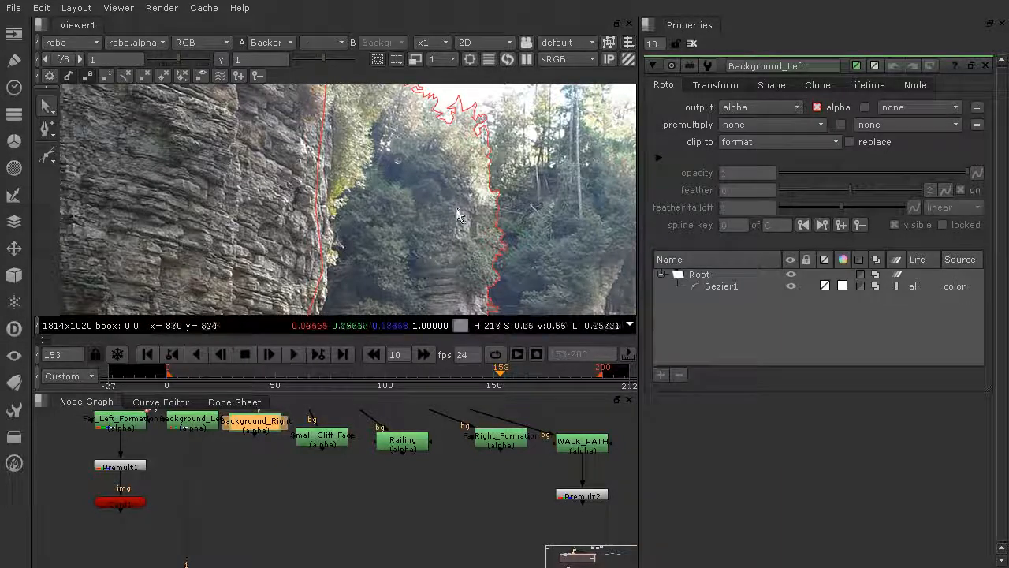
left_click(257, 429, "ctrl+shift")
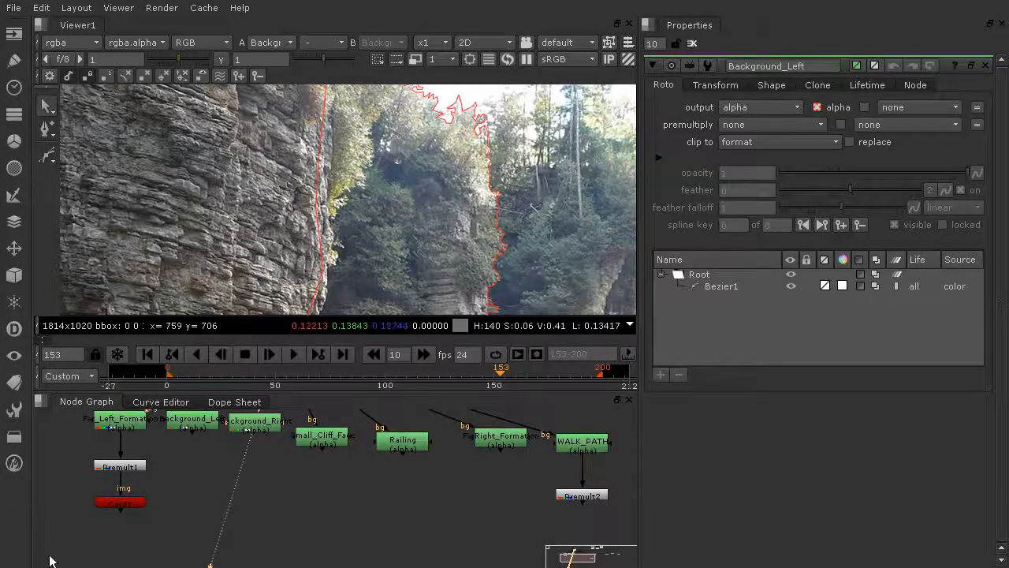
double_click(265, 428)
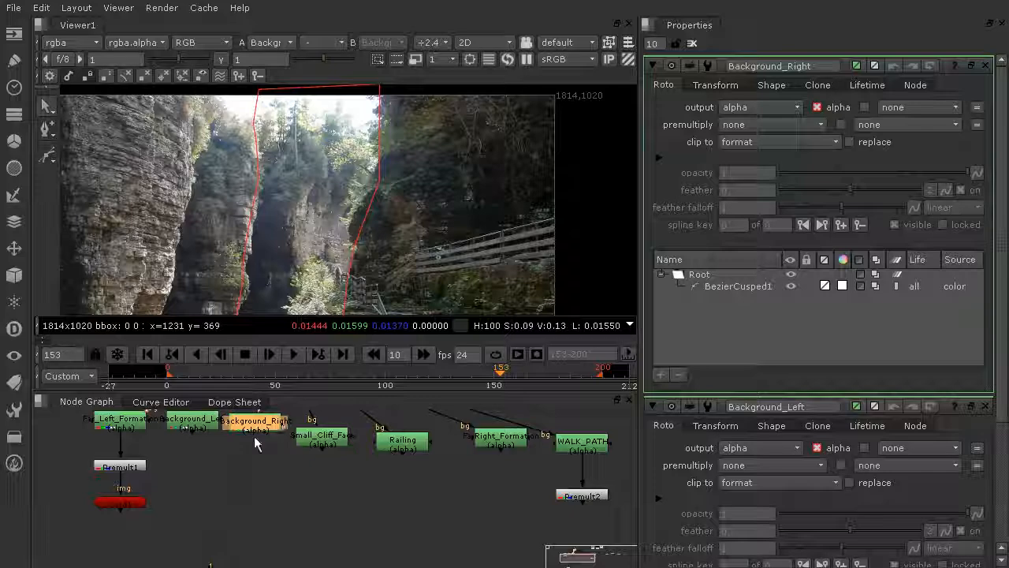
Open Small_Cliff_Face's properties and inspect its roto shape on the path
double_click(339, 440)
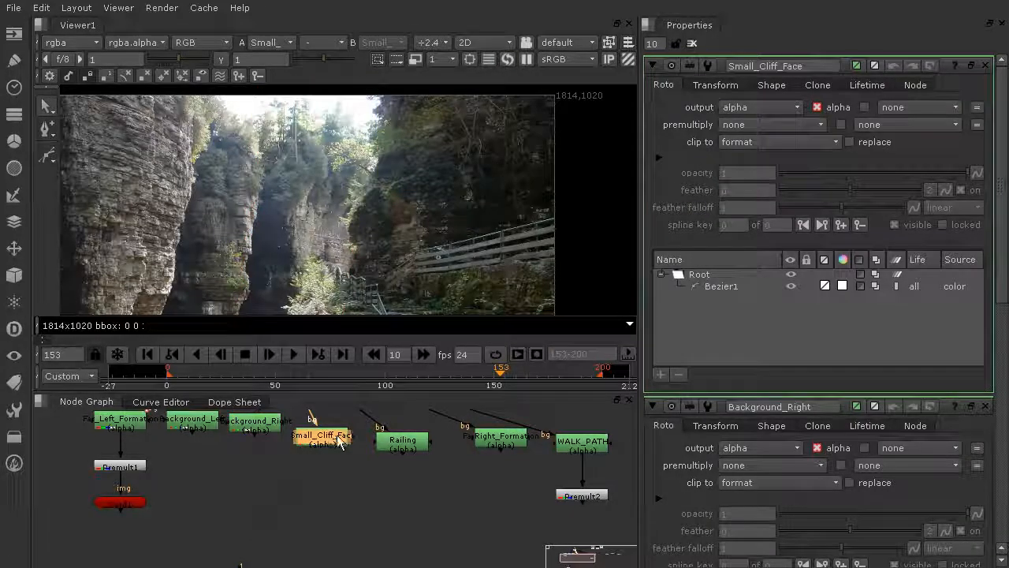
middle_click_drag(477, 111, 505, 83)
middle_click_drag(422, 296, 505, 169)
scroll(379, 198, "up", 4)
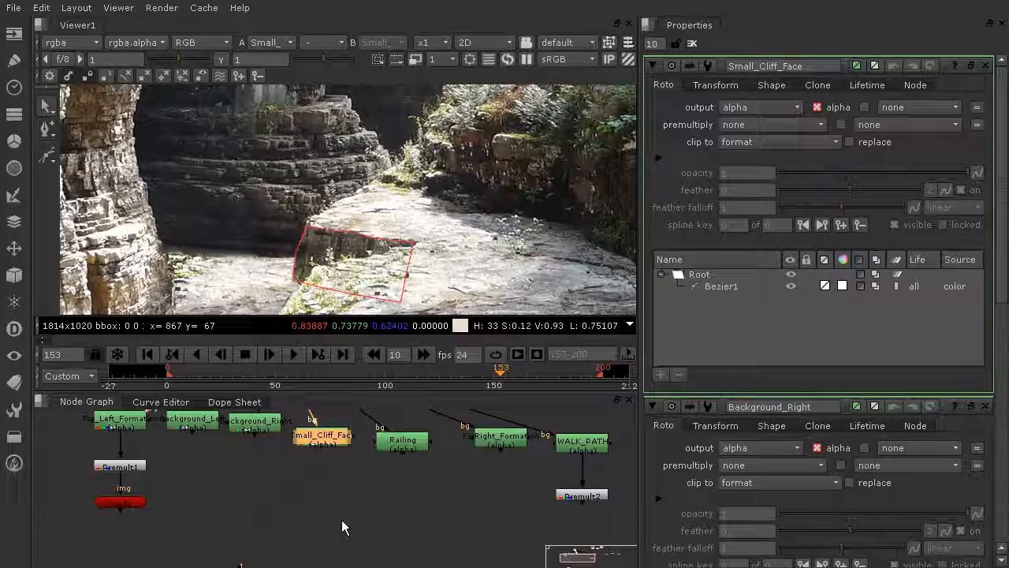
scroll(480, 511, "down", 3)
middle_click_drag(487, 502, 347, 534)
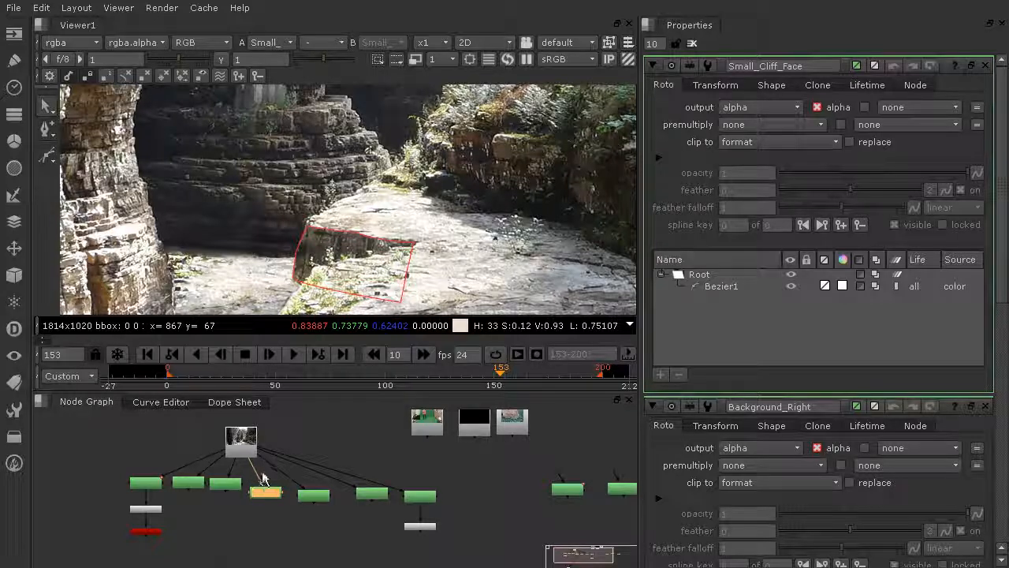
scroll(263, 487, "up", 3)
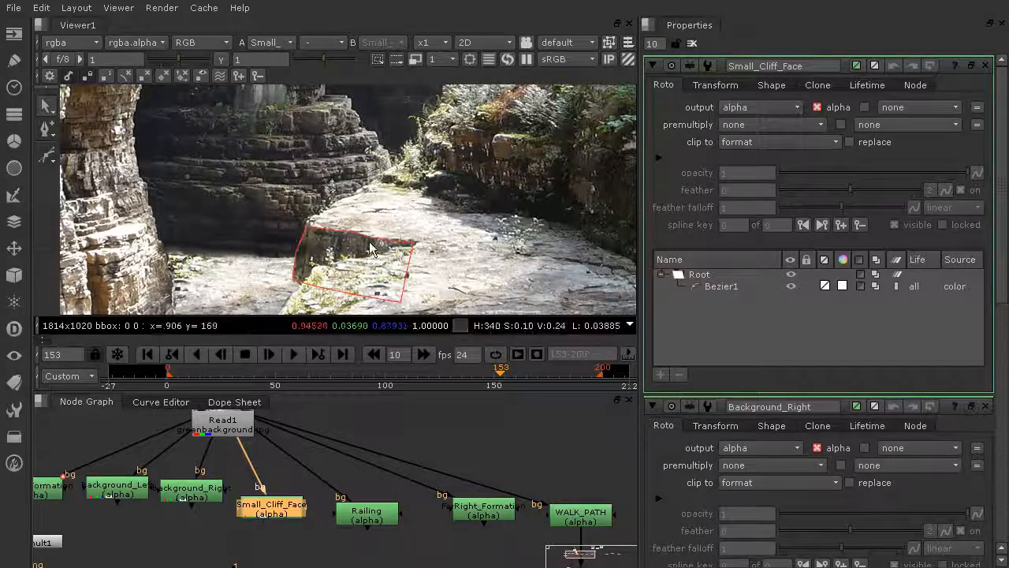
scroll(432, 189, "down", 3)
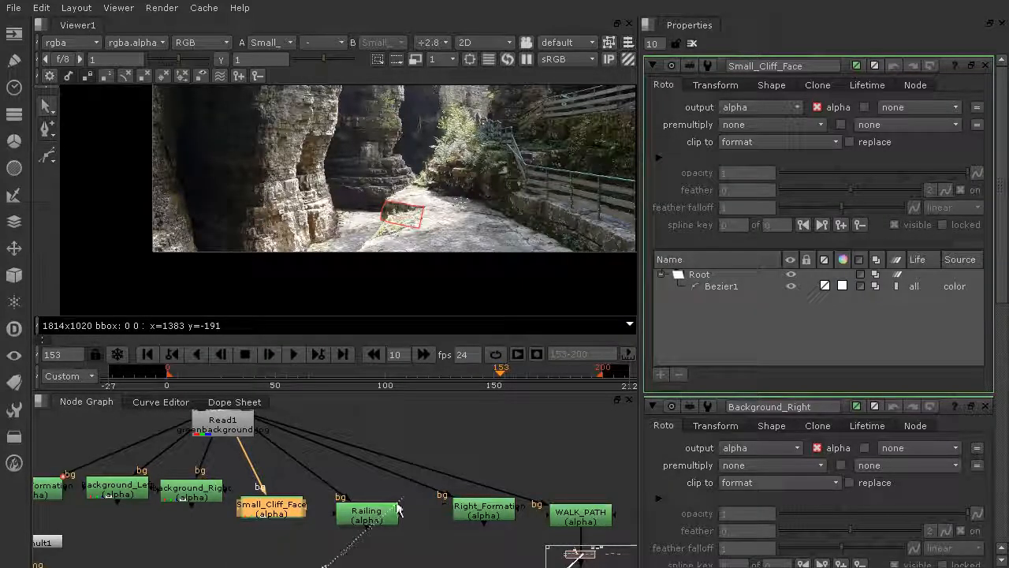
Open the Railing node's properties and inspect its outlines around the railing and rock edge
left_click_drag(397, 508, 384, 517)
left_click(369, 520)
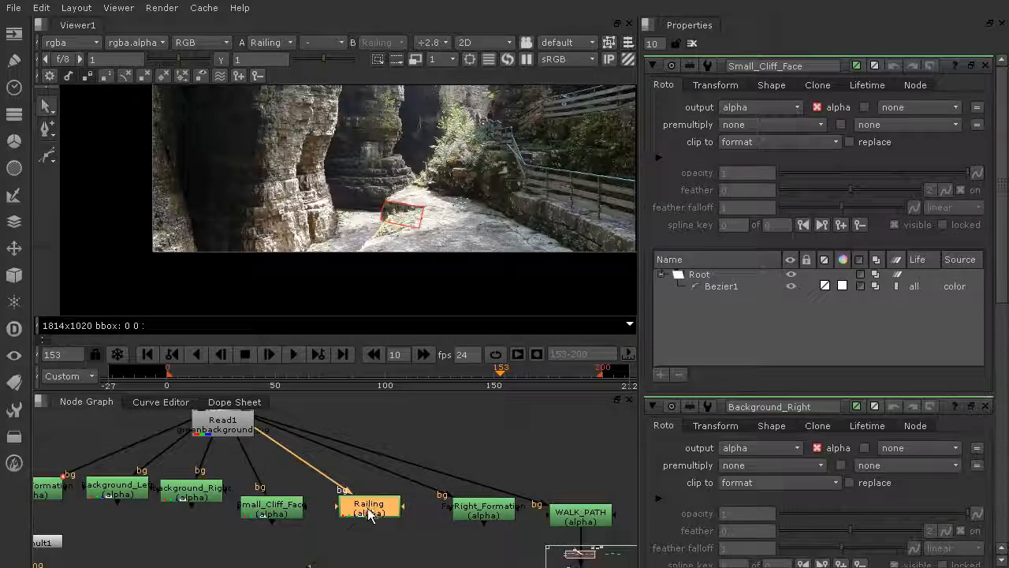
double_click(372, 513)
scroll(544, 164, "up", 3)
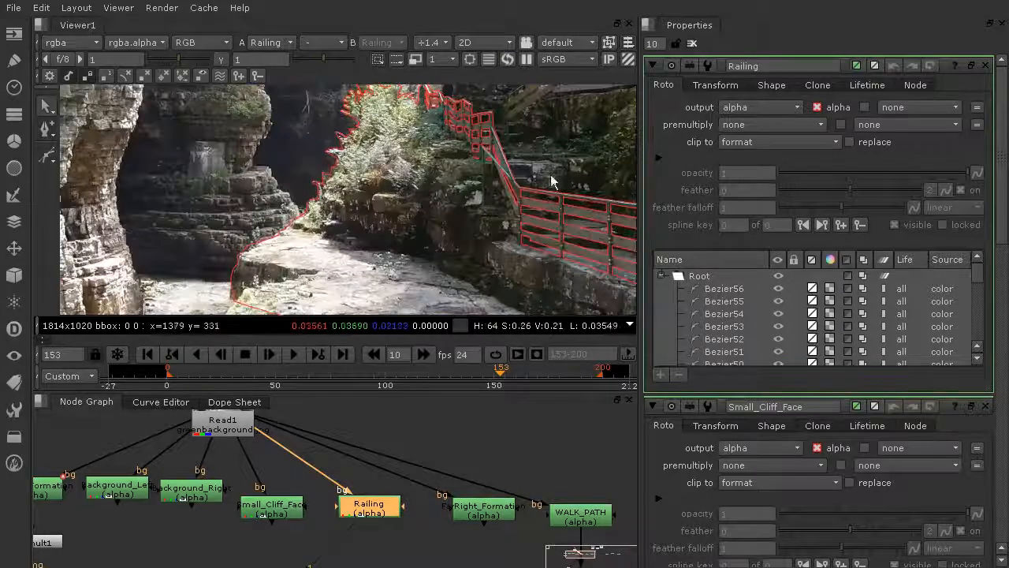
middle_click_drag(541, 226, 341, 160)
scroll(336, 139, "down", 2)
middle_click_drag(268, 239, 379, 205)
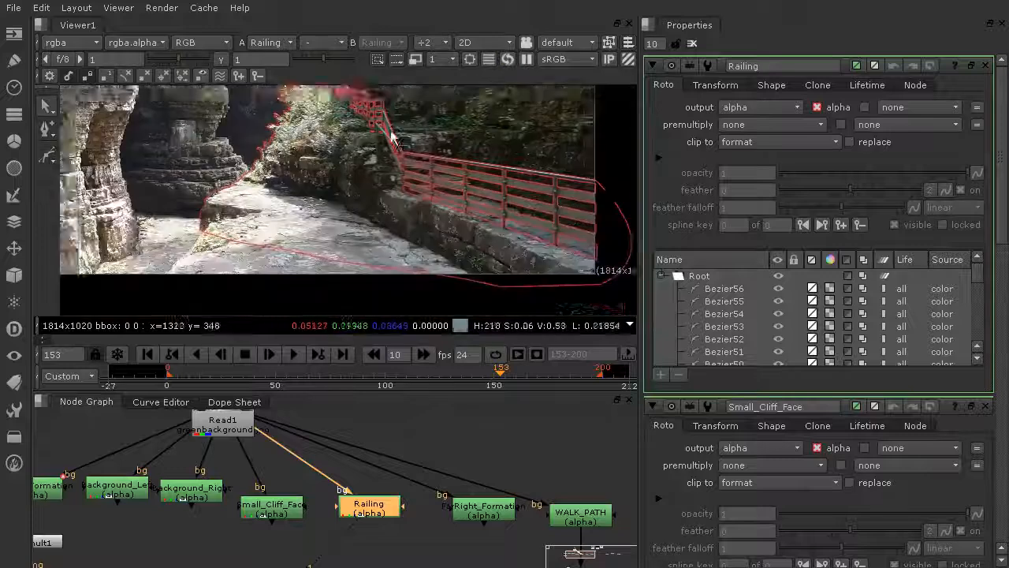
scroll(394, 255, "down", 2)
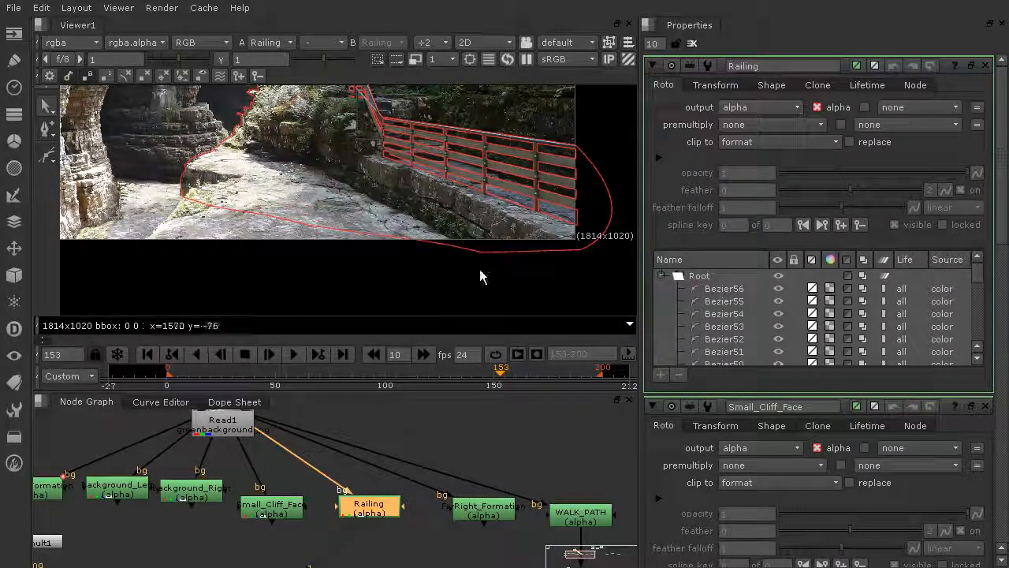
left_click(233, 197)
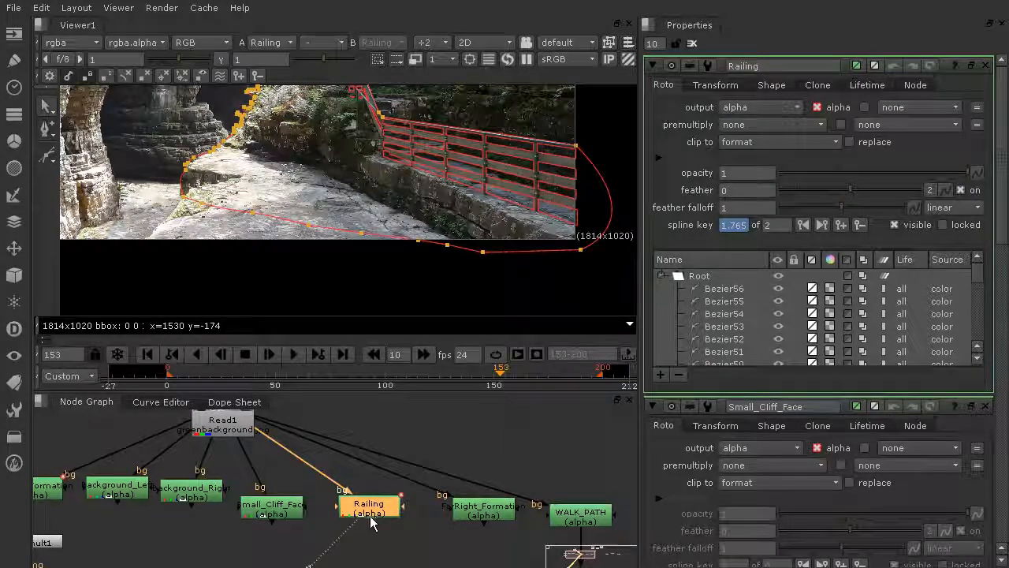
Open FarRight_Formation's properties and inspect its outline along the right rock wall
left_click(491, 511)
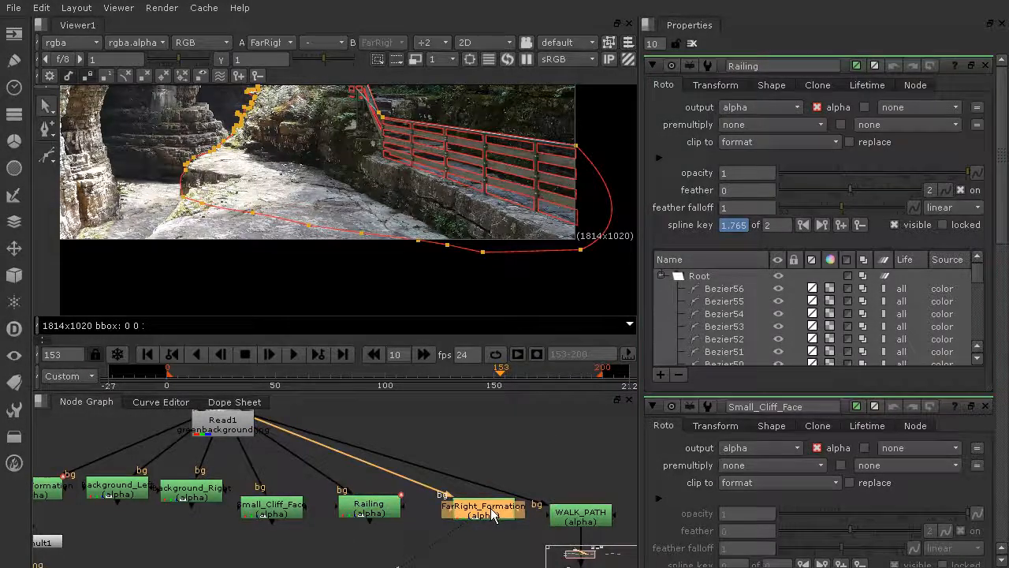
double_click(491, 508)
scroll(441, 150, "down", 1)
middle_click_drag(444, 154, 426, 255)
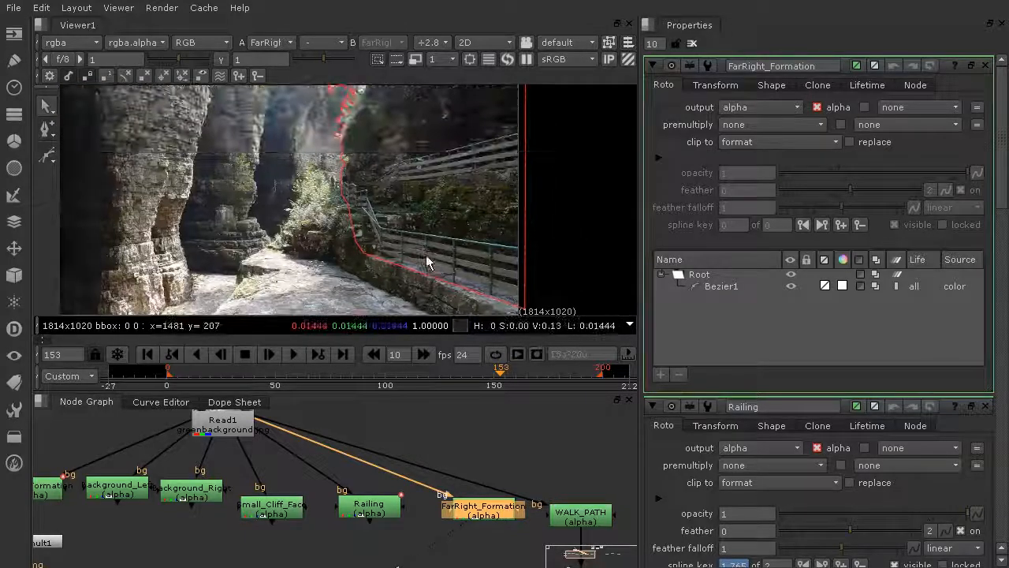
scroll(426, 255, "down", 1)
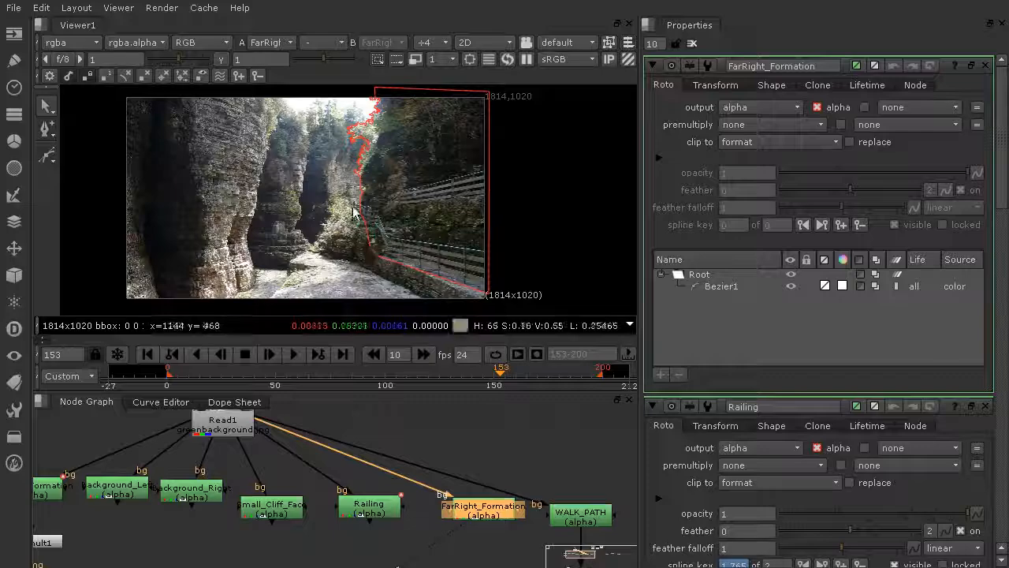
middle_click(453, 239)
scroll(455, 239, "up", 5)
scroll(488, 253, "down", 2)
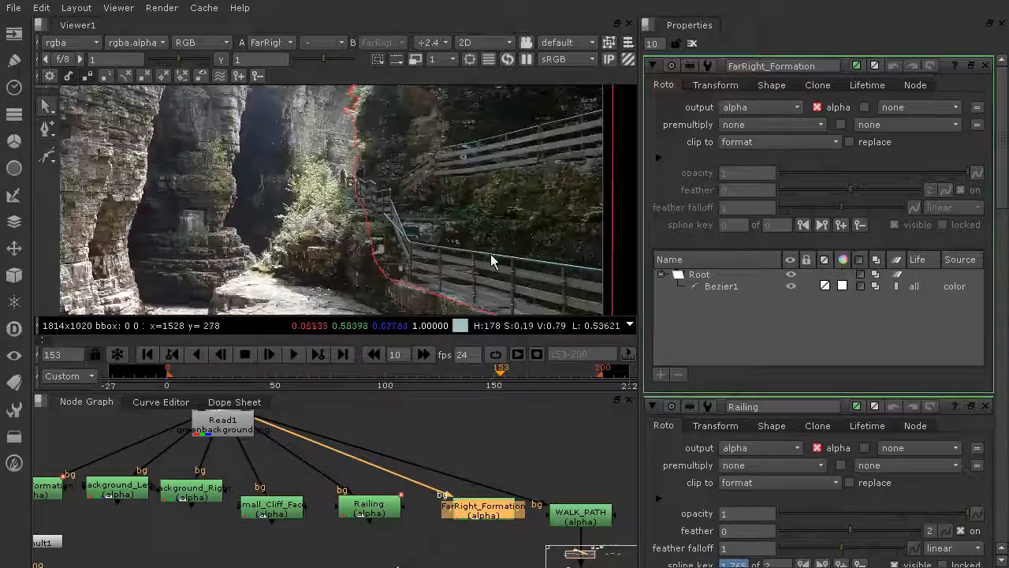
scroll(491, 262, "down", 3)
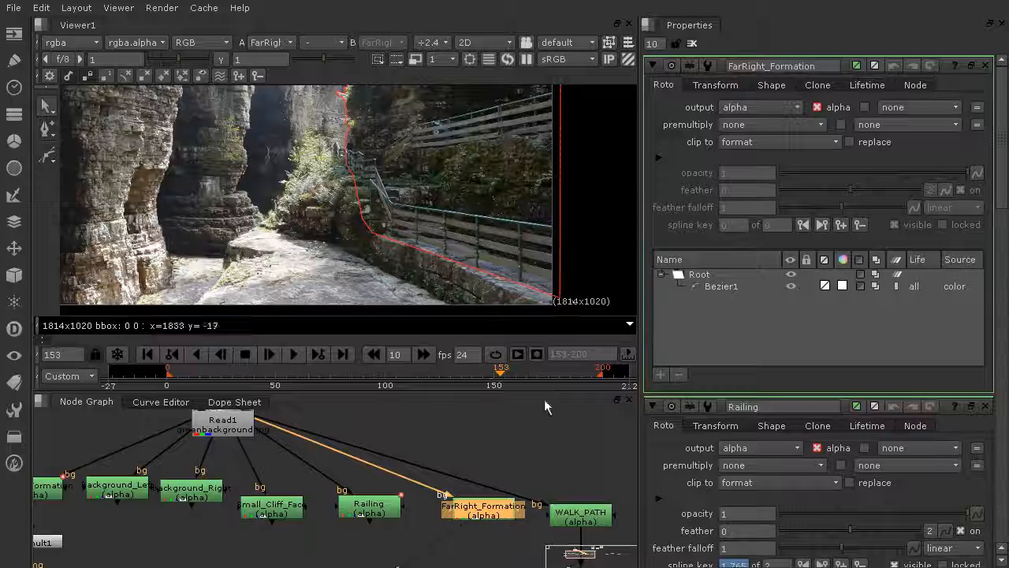
View WALK_PATH in the viewer and open its properties to inspect the path outline
middle_click_drag(601, 490, 508, 442)
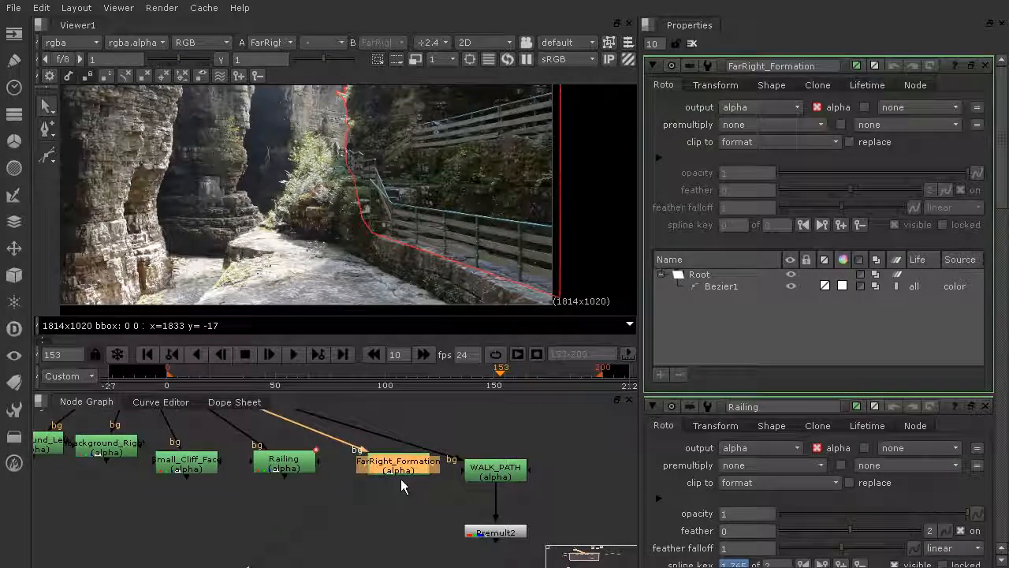
left_click(509, 473)
key("1")
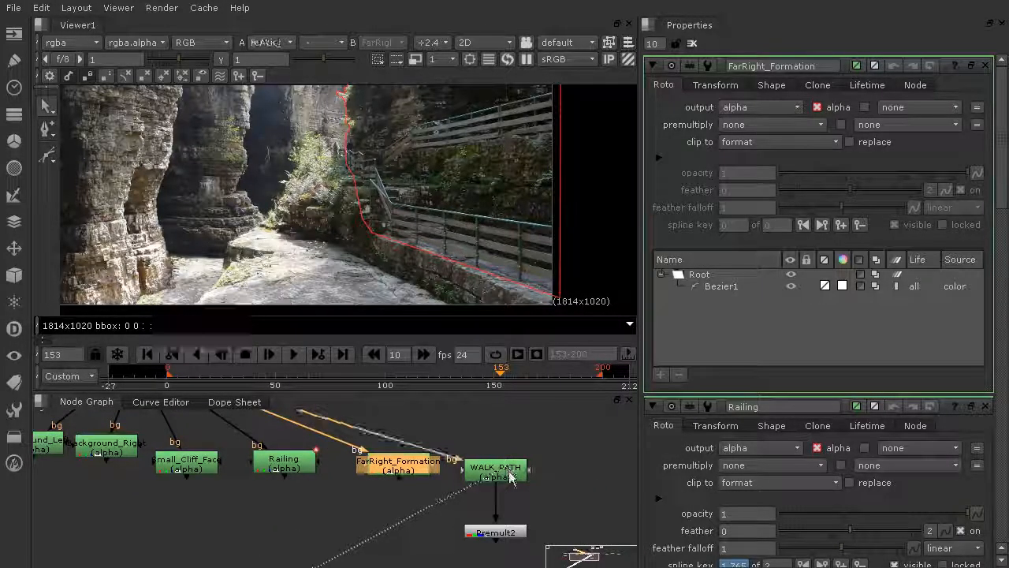
double_click(508, 474)
middle_click_drag(335, 257, 493, 153)
scroll(549, 237, "down", 3)
scroll(482, 286, "down", 4)
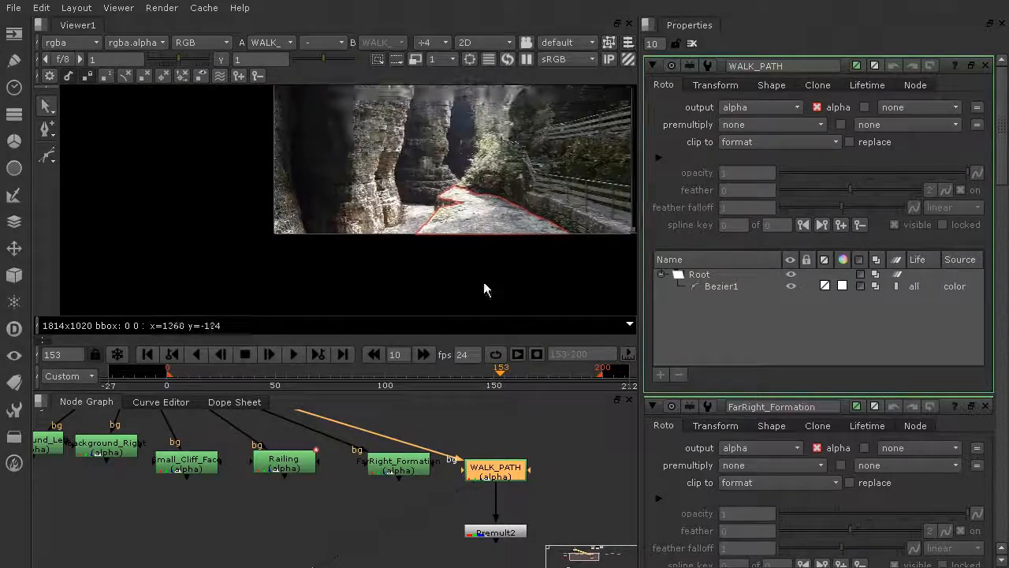
scroll(257, 501, "down", 2)
middle_click_drag(254, 508, 296, 506)
scroll(197, 465, "down", 1)
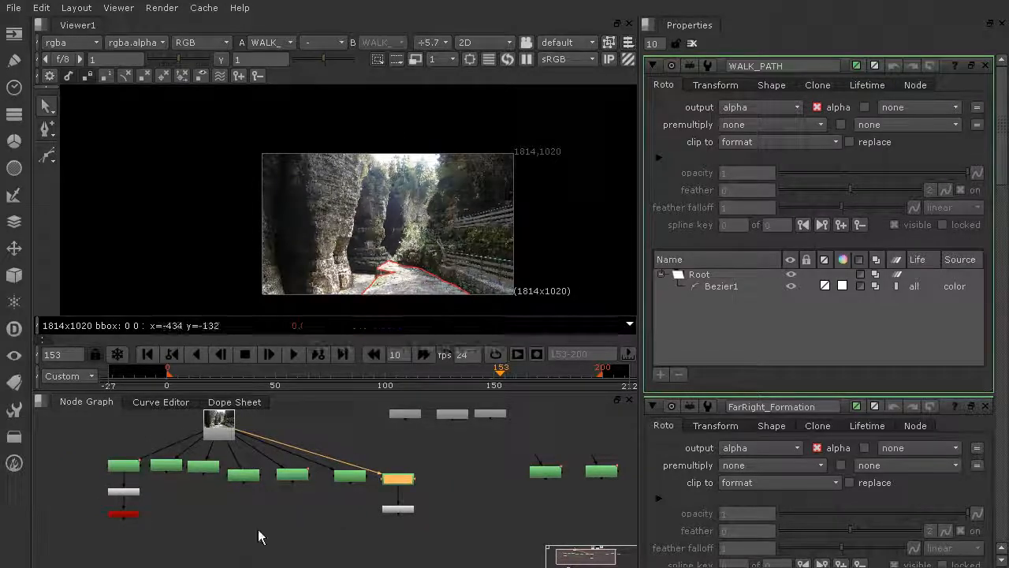
Select each roto node in turn to compare its outline, then clear the Properties bin
left_click_drag(447, 444, 76, 490)
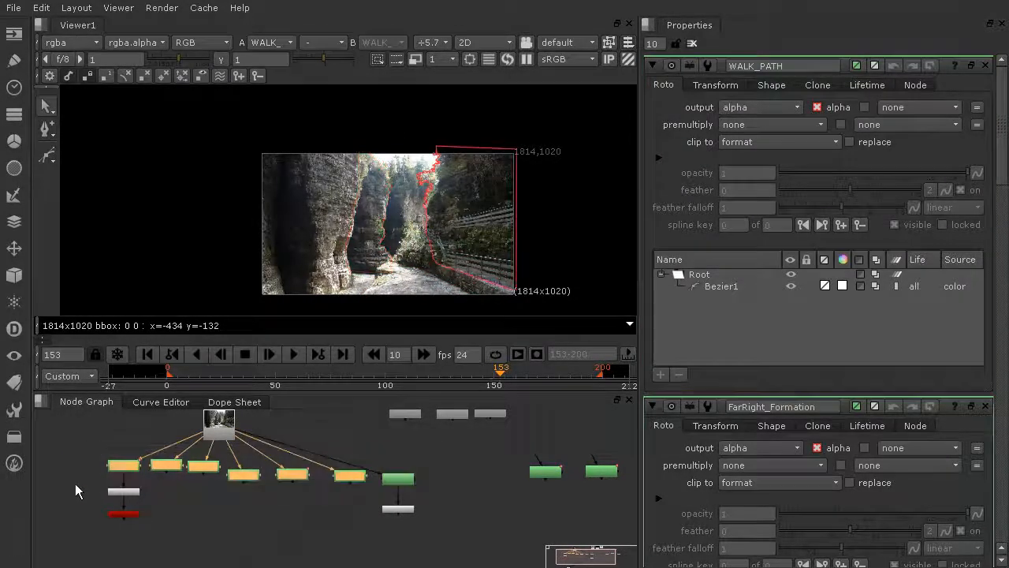
left_click(407, 479)
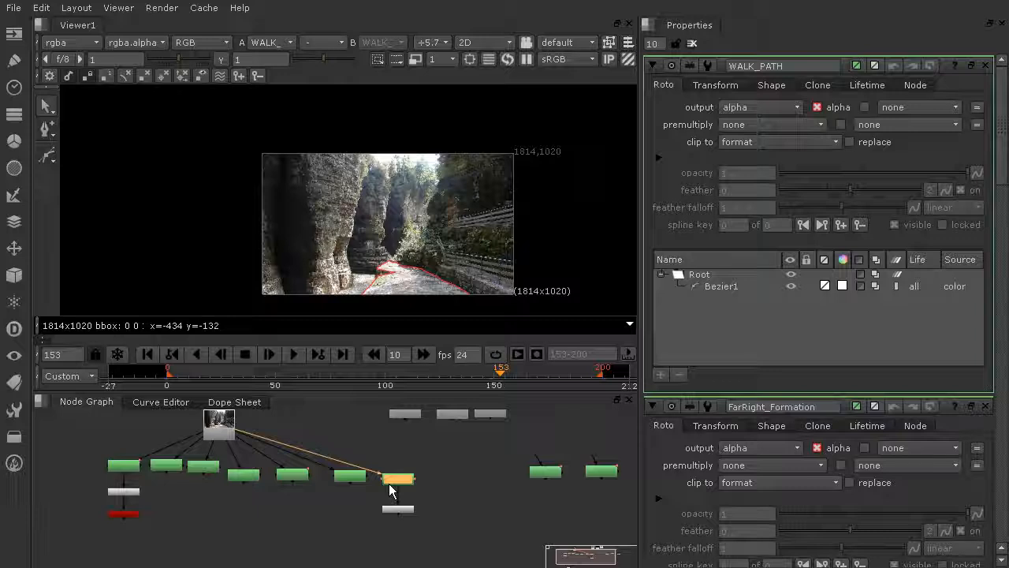
left_click(361, 476)
left_click(288, 474)
left_click(243, 475)
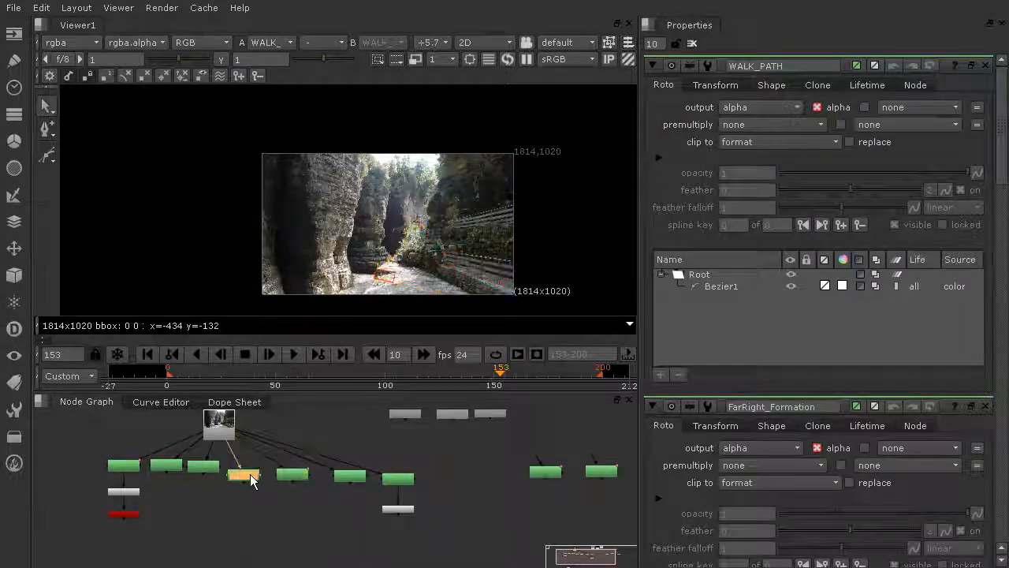
left_click(203, 467)
left_click(166, 466)
left_click(118, 468)
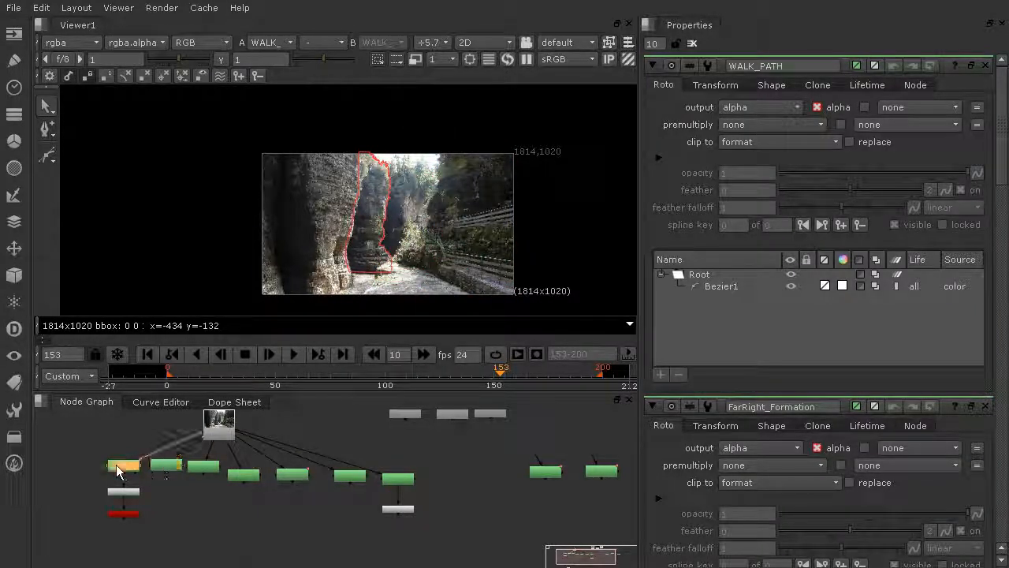
left_click(205, 517)
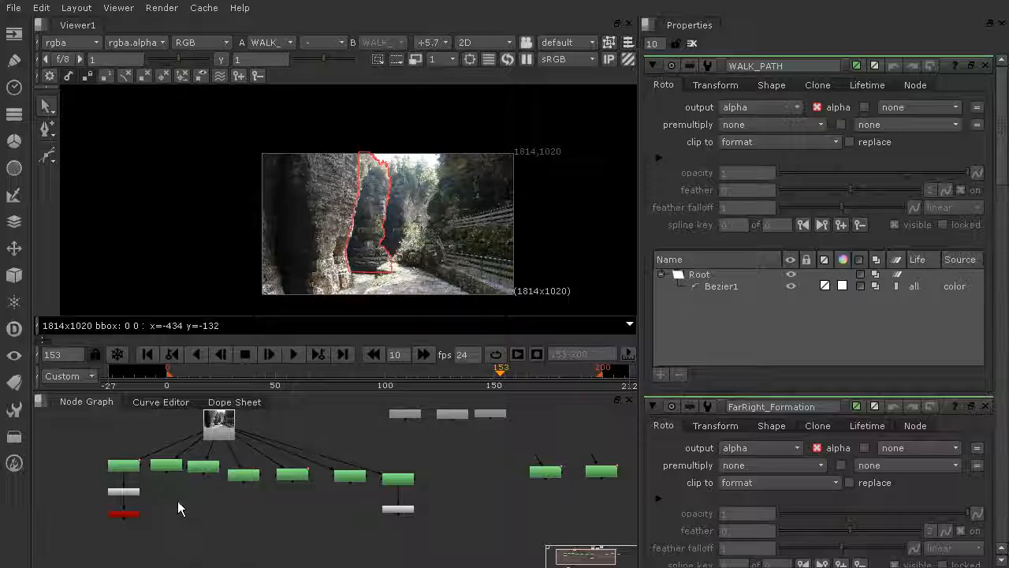
left_click(136, 470)
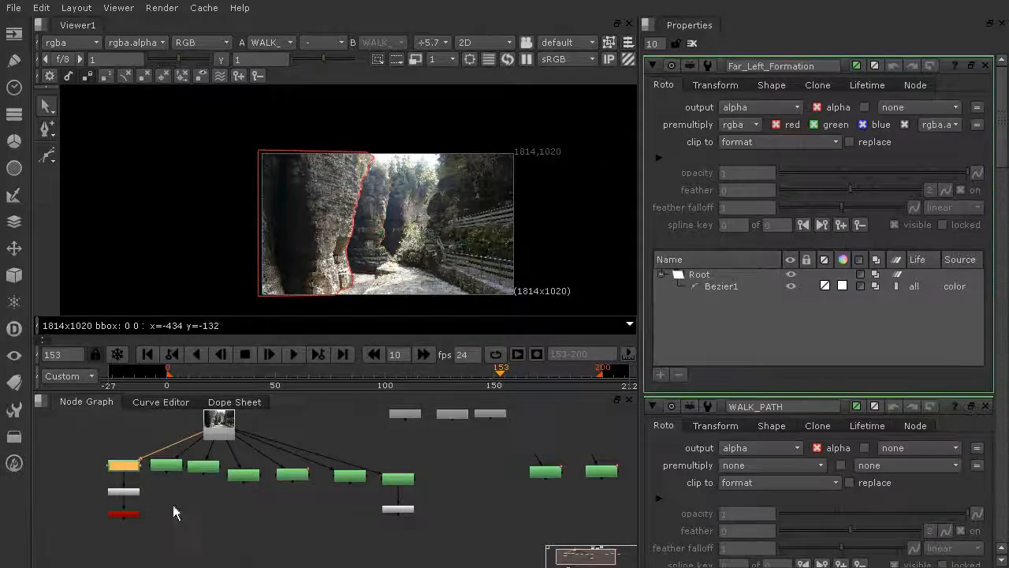
left_click(692, 44)
Copy the Premult1 node and paste several copies into the node graph
middle_click_drag(447, 485, 552, 443)
scroll(310, 469, "up", 3)
middle_click_drag(237, 467, 278, 496)
scroll(246, 499, "up", 2)
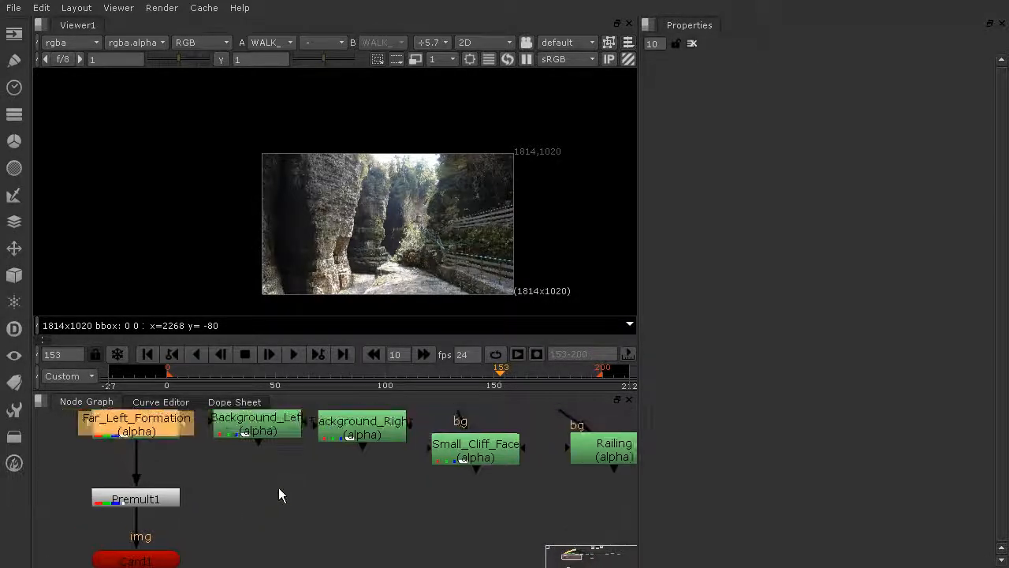
scroll(308, 466, "down", 3)
scroll(271, 473, "up", 4)
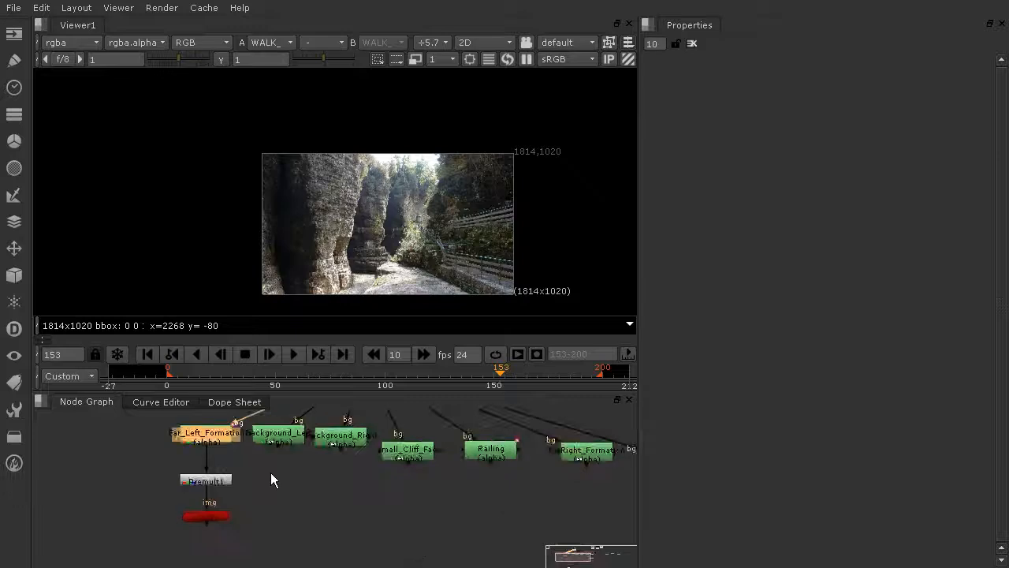
scroll(442, 461, "down", 4)
middle_click_drag(507, 468, 457, 470)
left_click(301, 474)
left_click(374, 505)
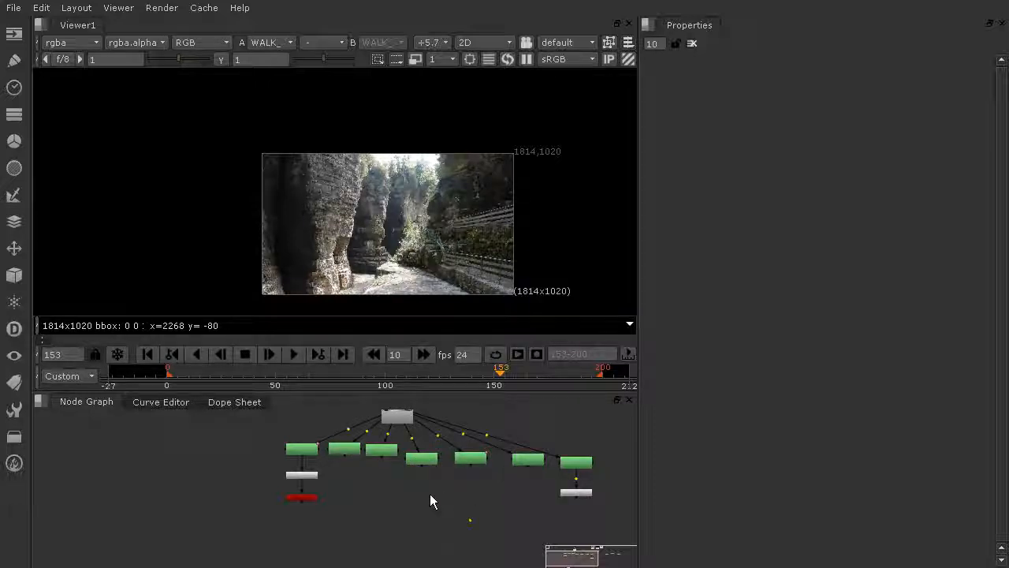
key("ctrl+v")
key("ctrl+v")
key("ctrl+v")
key("ctrl+v")
key("ctrl+v")
Place the pasted Premult nodes beneath the remaining roto nodes, connecting each to its roto
left_click_drag(430, 505, 530, 496)
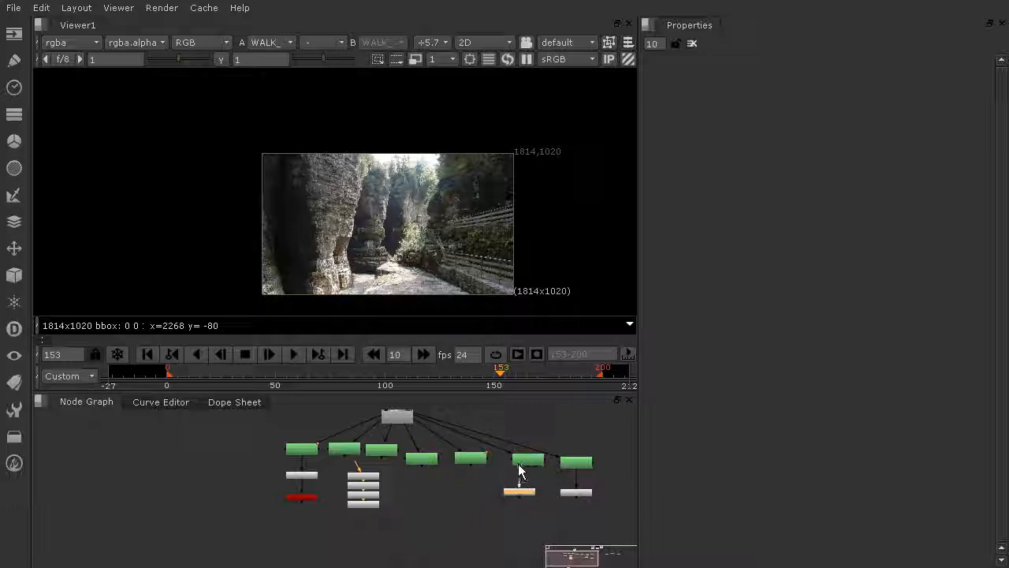
left_click_drag(360, 506, 452, 516)
left_click(362, 494)
left_click_drag(389, 490, 340, 470)
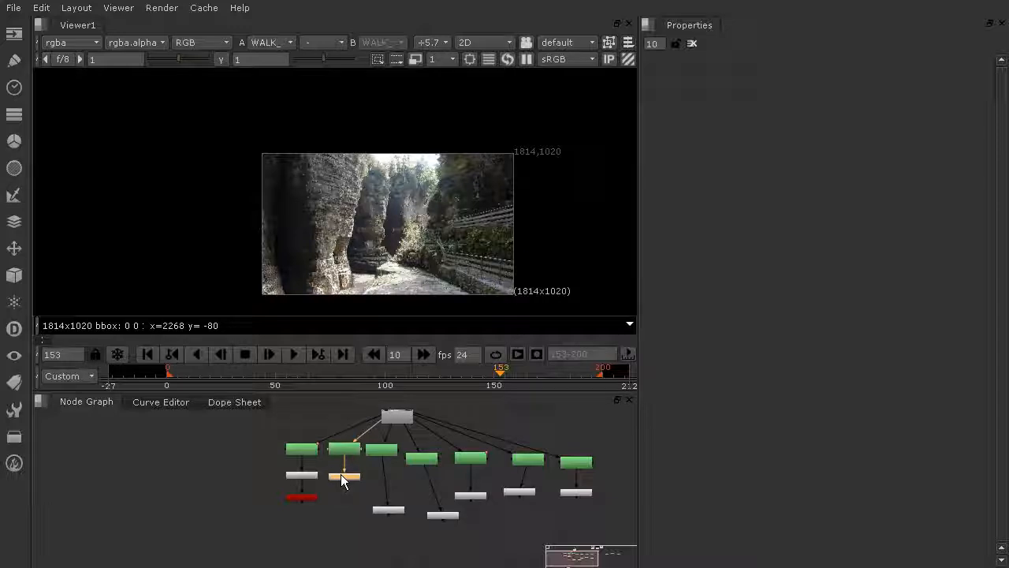
left_click_drag(392, 512, 396, 485)
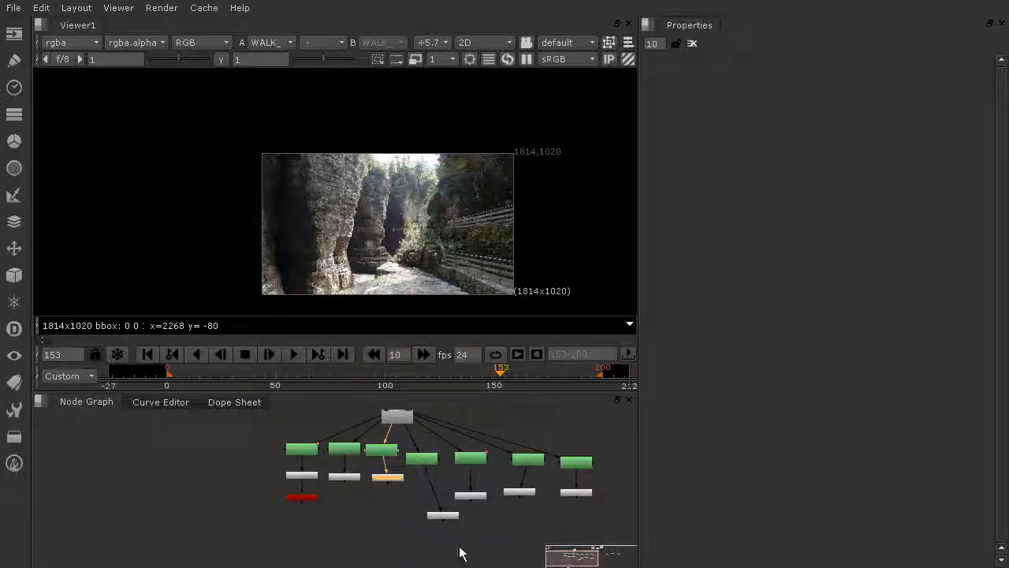
scroll(395, 506, "up", 5)
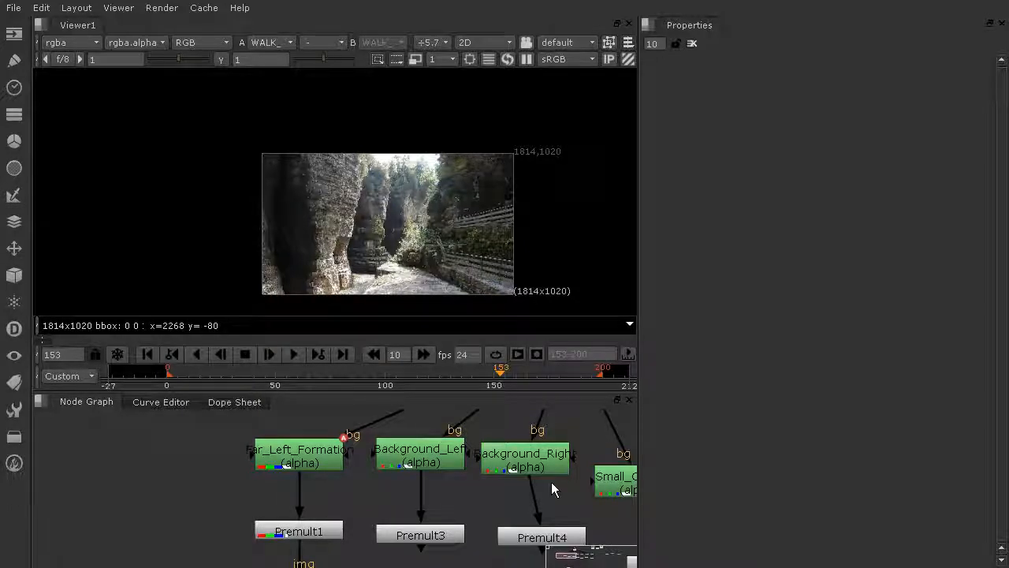
Open the Background_Left roto's properties and inspect its outline in the viewer
left_click(442, 459)
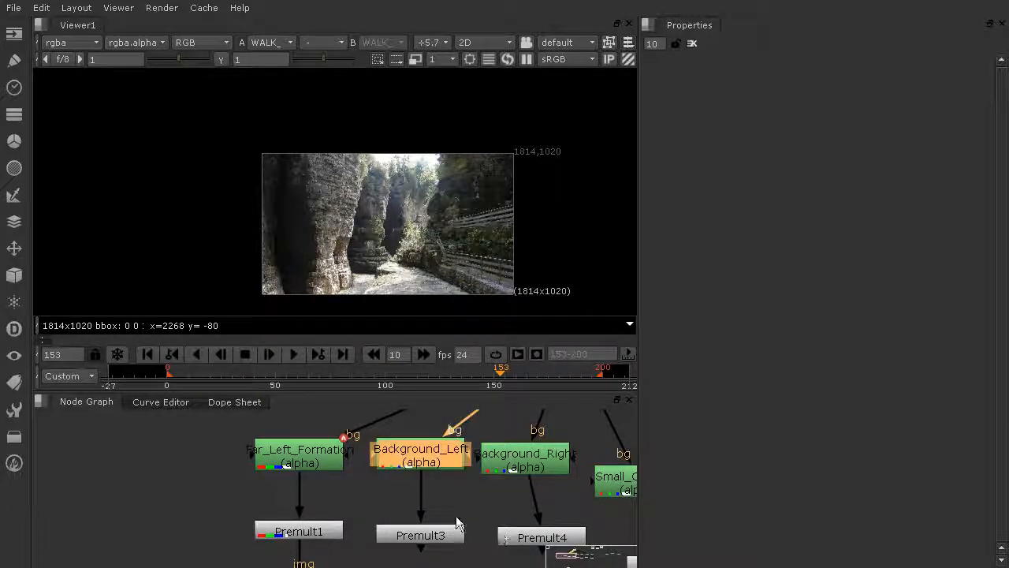
double_click(432, 465)
scroll(388, 204, "up", 2)
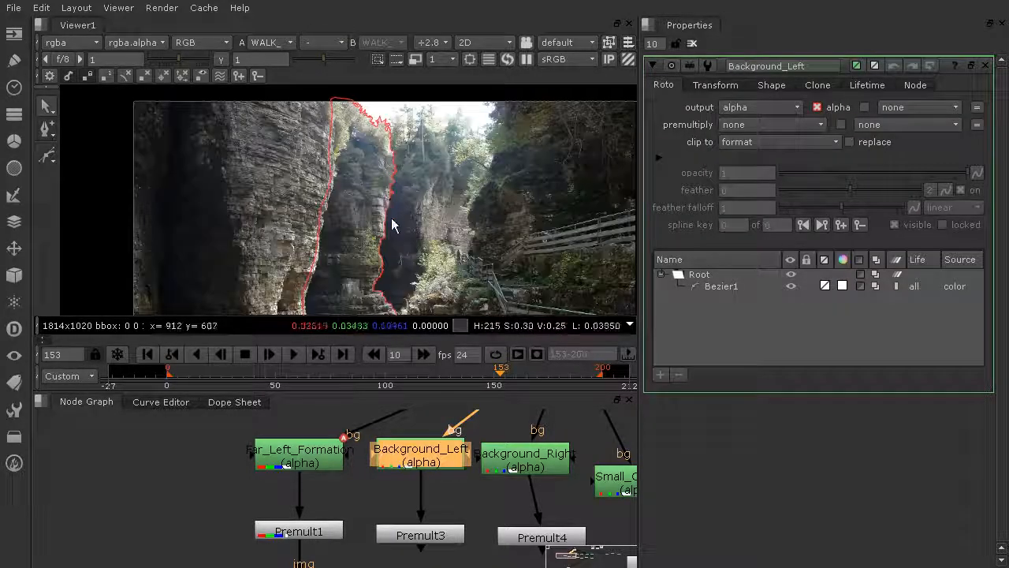
scroll(373, 188, "down", 3)
middle_click_drag(374, 186, 389, 137)
scroll(409, 488, "down", 3)
middle_click_drag(411, 493, 405, 421)
scroll(402, 426, "up", 1)
Add a Cylinder node beneath Background_Left's Premult3 node
key("Tab")
type("cyl")
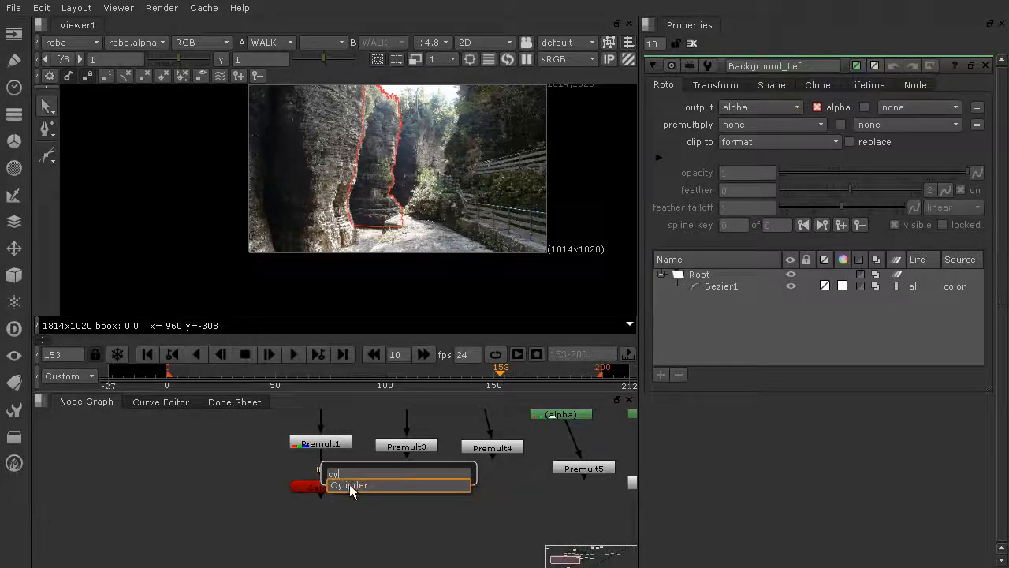
left_click(350, 484)
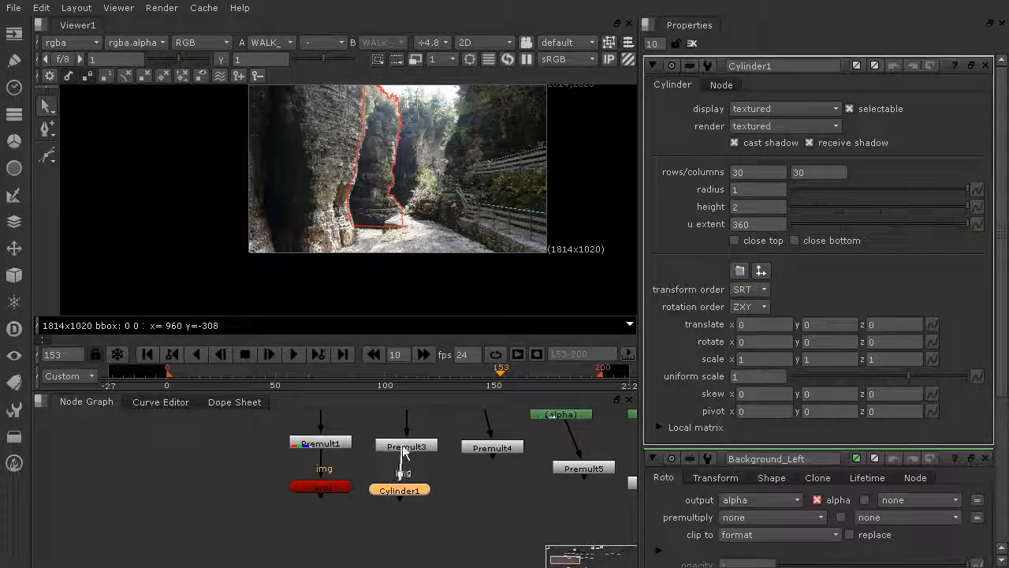
left_click_drag(402, 490, 409, 489)
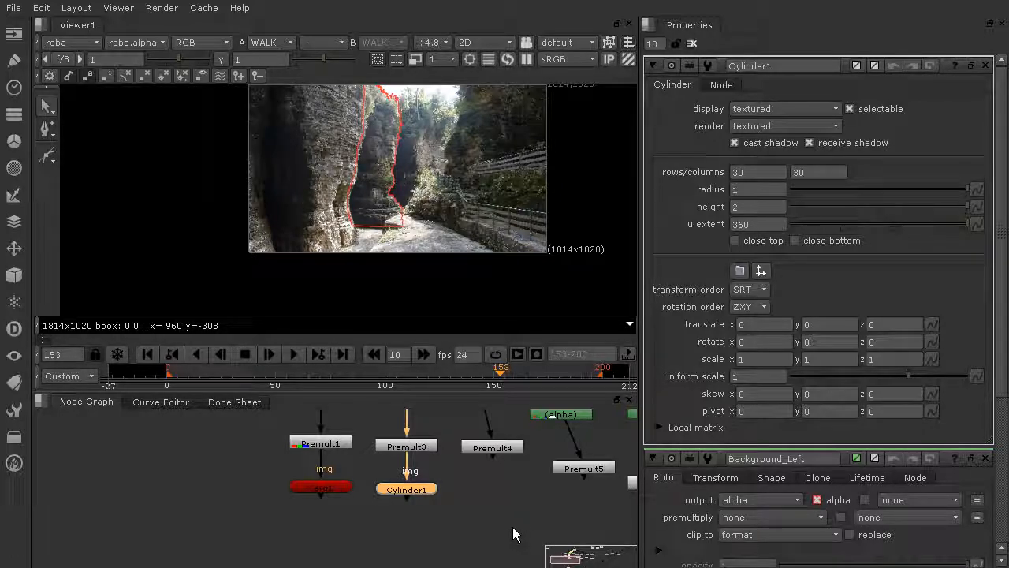
Open WALK_PATH's properties and create a Card node from the 3D geometry tools below its Premult2 node
scroll(494, 503, "down", 5)
scroll(482, 495, "up", 6)
middle_click_drag(516, 496, 274, 498)
scroll(478, 491, "down", 1)
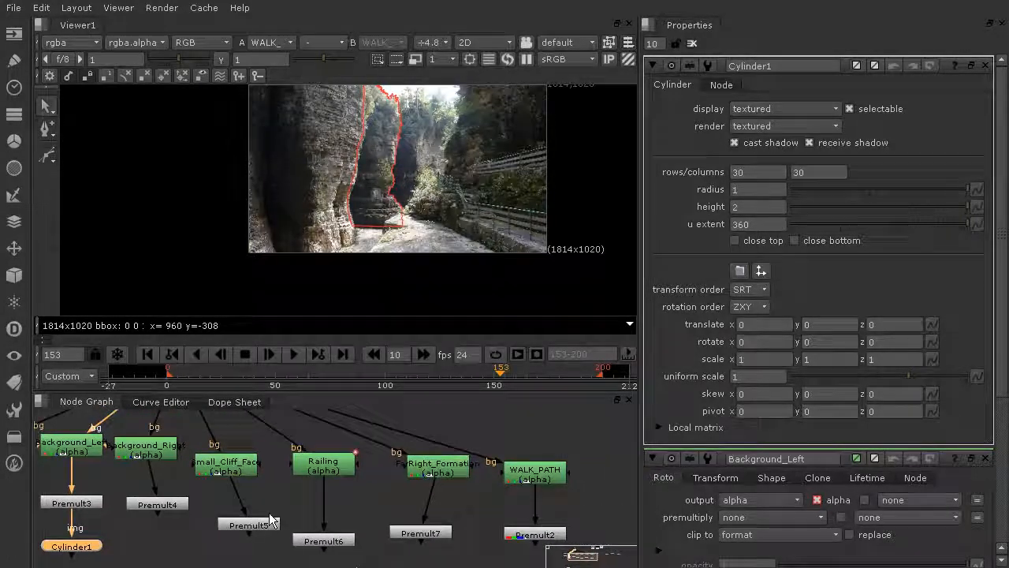
double_click(540, 475)
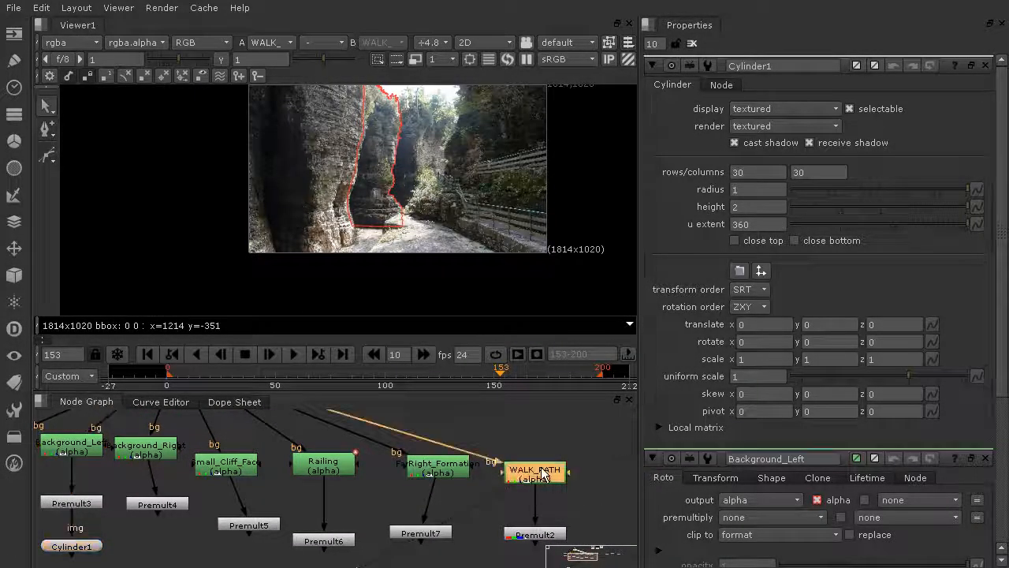
scroll(525, 444, "down", 3)
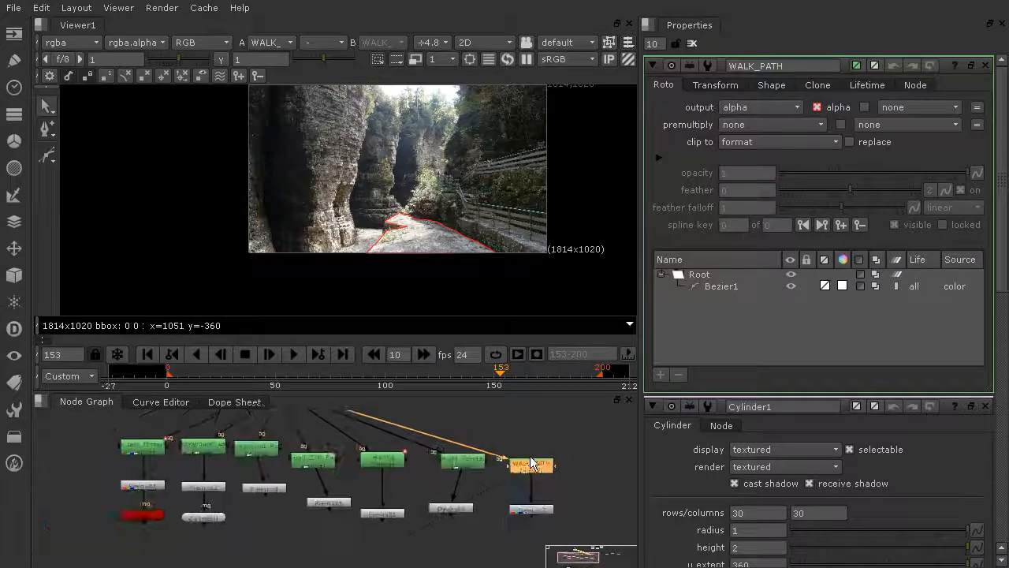
middle_click_drag(531, 463, 528, 442)
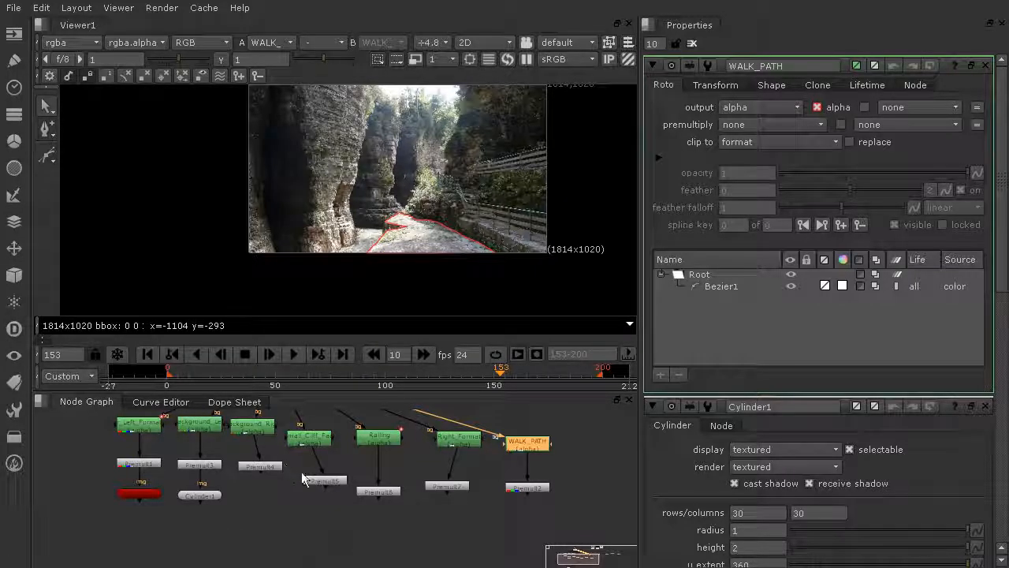
left_click(24, 278)
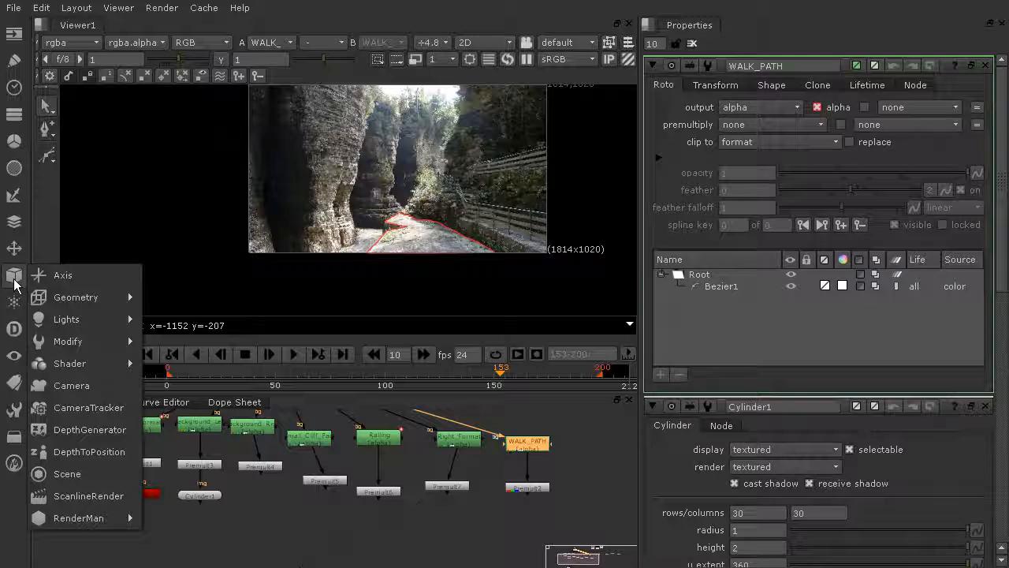
mouse_move(76, 300)
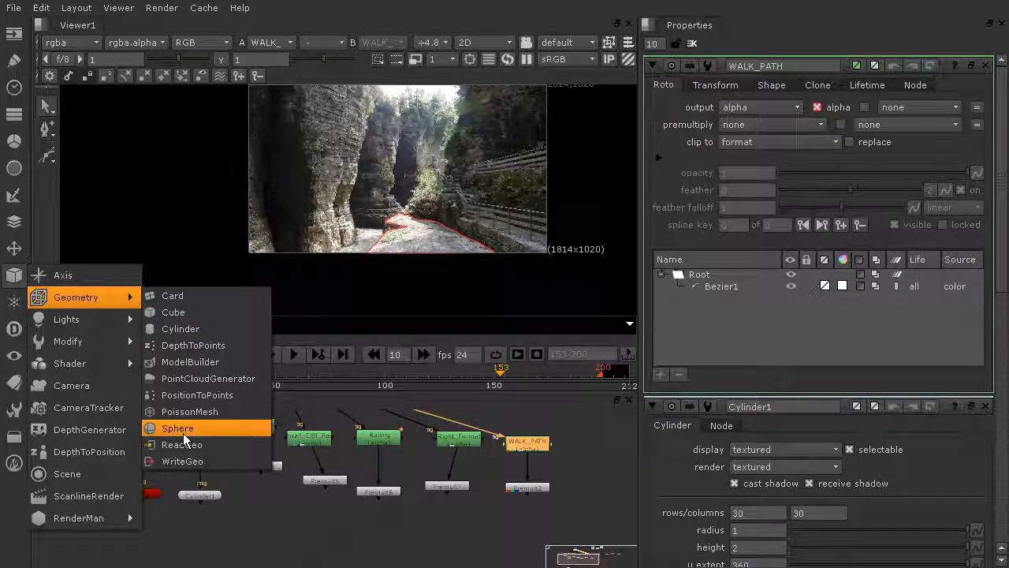
left_click(192, 299)
left_click_drag(536, 470, 487, 537)
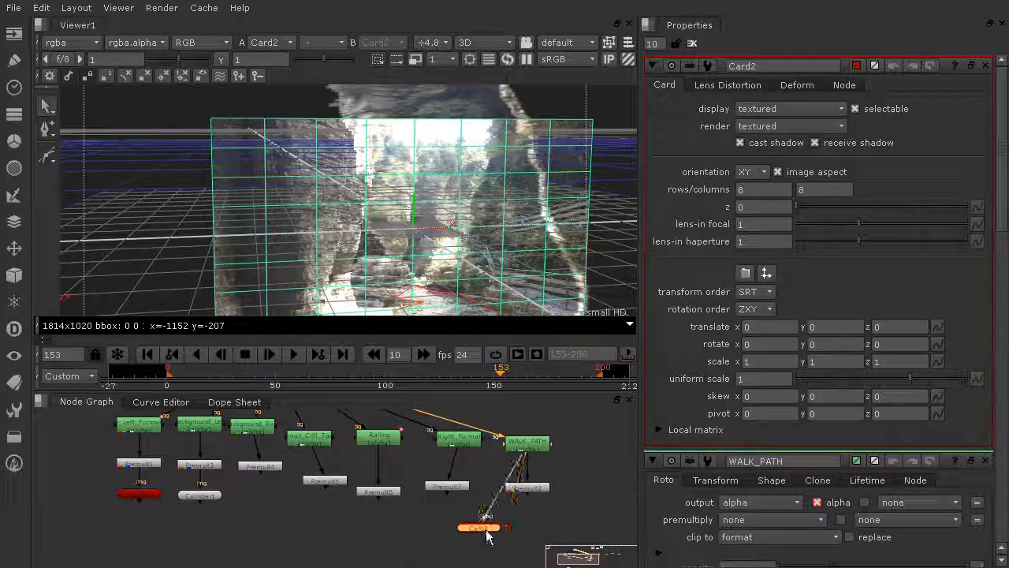
mouse_move(519, 461)
left_mouse_down()
mouse_move(477, 467)
mouse_move(523, 494)
mouse_move(507, 462)
left_mouse_up()
left_click_drag(513, 506, 527, 489)
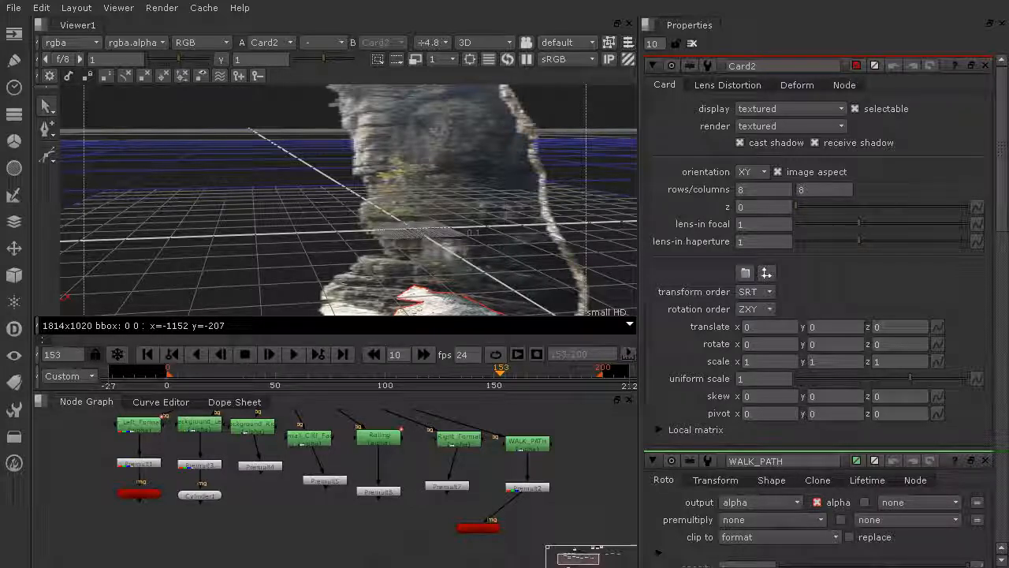
Set the WALK_PATH roto's premultiply to rgba and connect the Card beneath Premult2
left_click(520, 446)
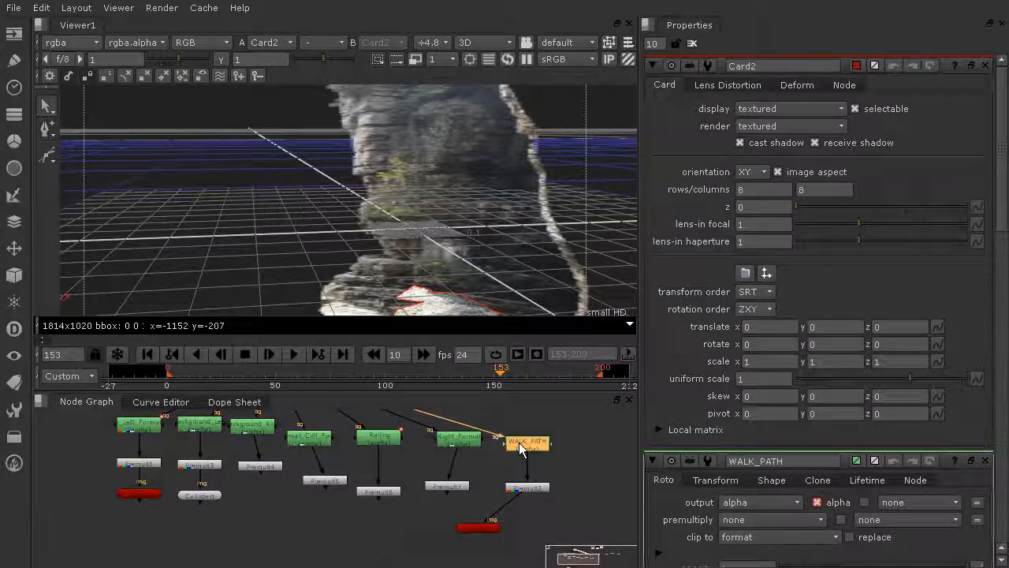
double_click(519, 447)
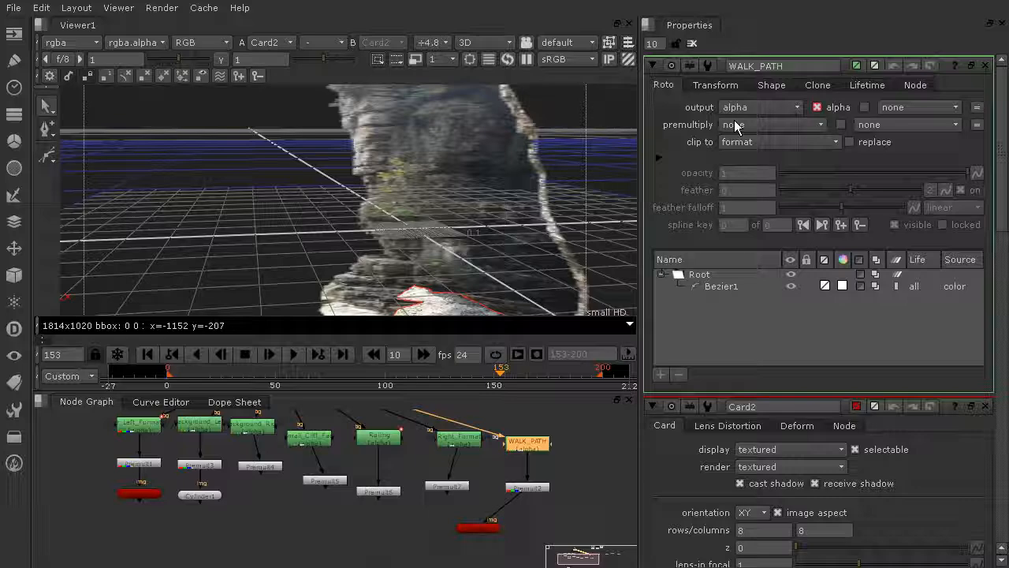
left_click(733, 124)
left_click(759, 174)
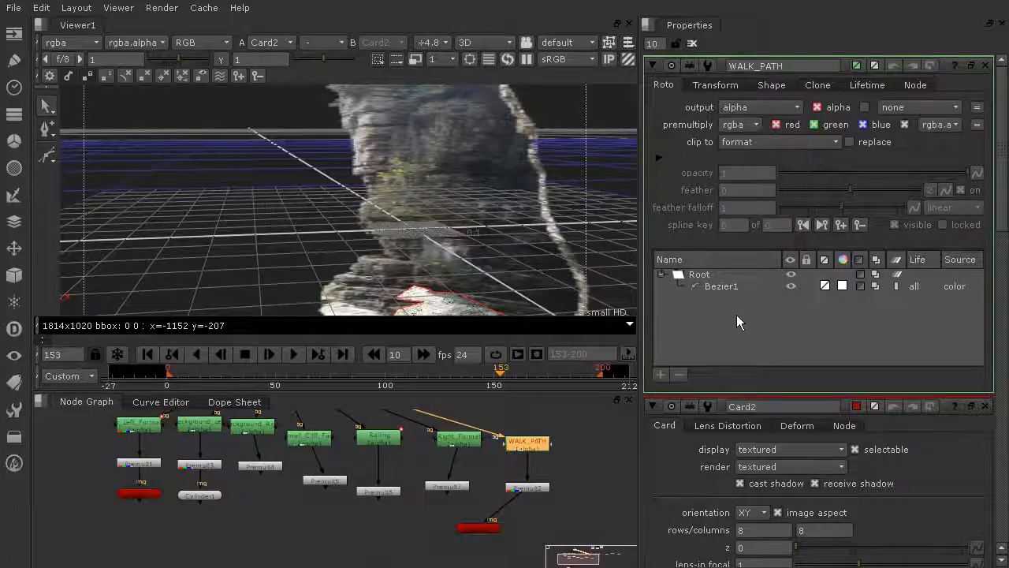
left_click_drag(331, 219, 821, 209, "ctrl")
scroll(326, 295, "up", 3)
left_click_drag(327, 295, 385, 213, "alt")
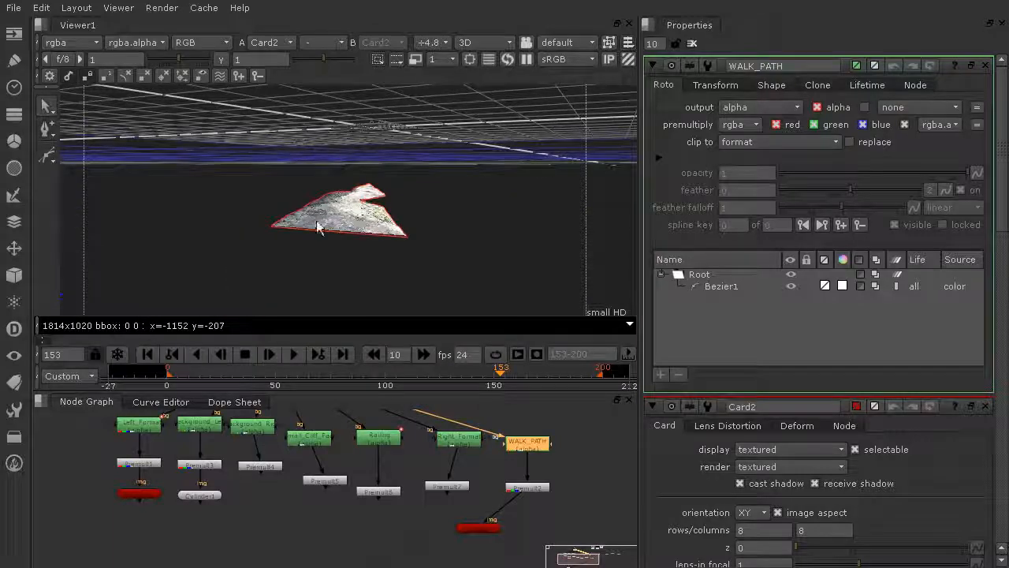
left_click(735, 126)
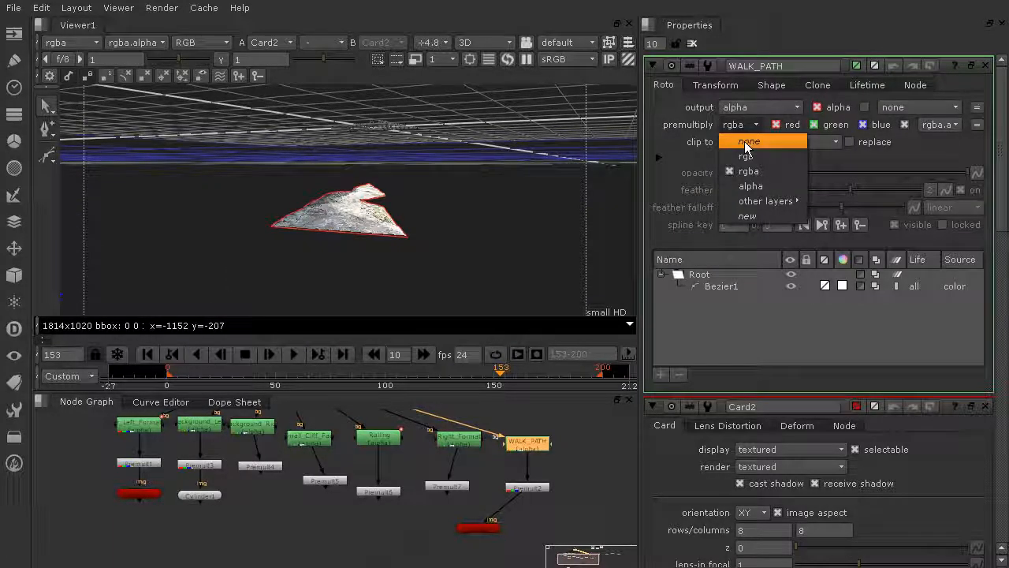
left_click(745, 141)
left_click(745, 129)
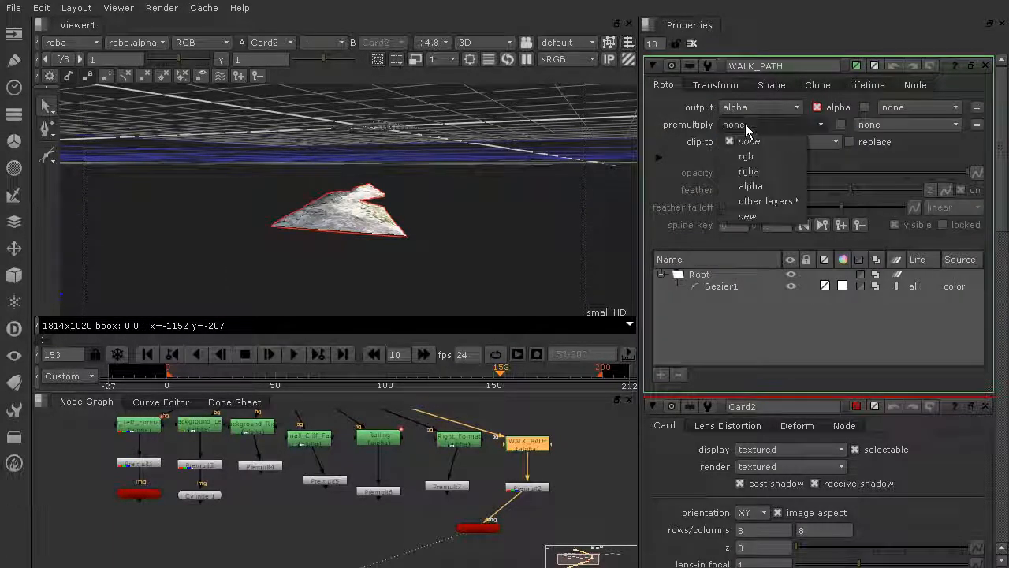
left_click(749, 171)
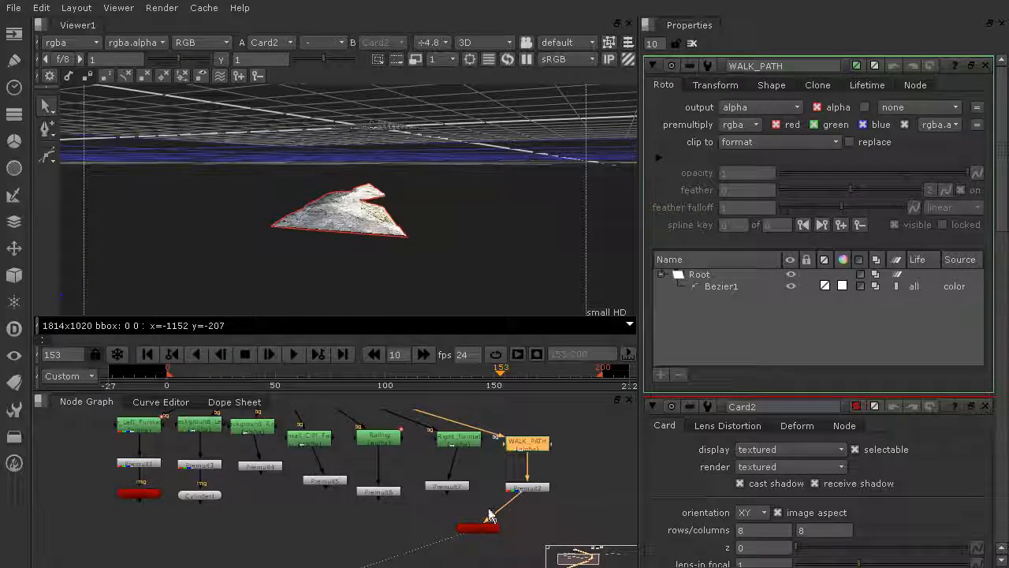
left_click_drag(485, 533, 535, 526)
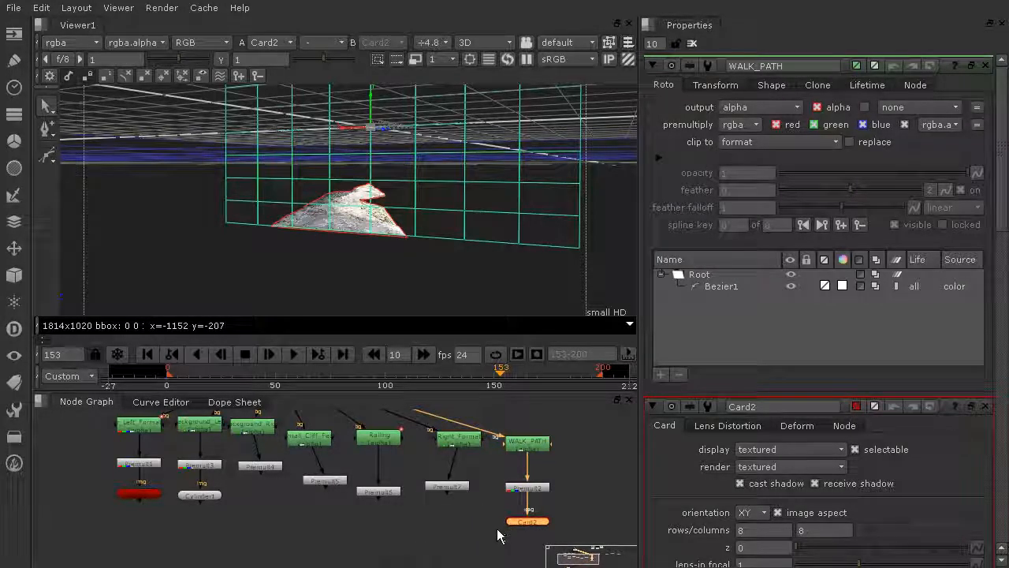
scroll(461, 513, "up", 3)
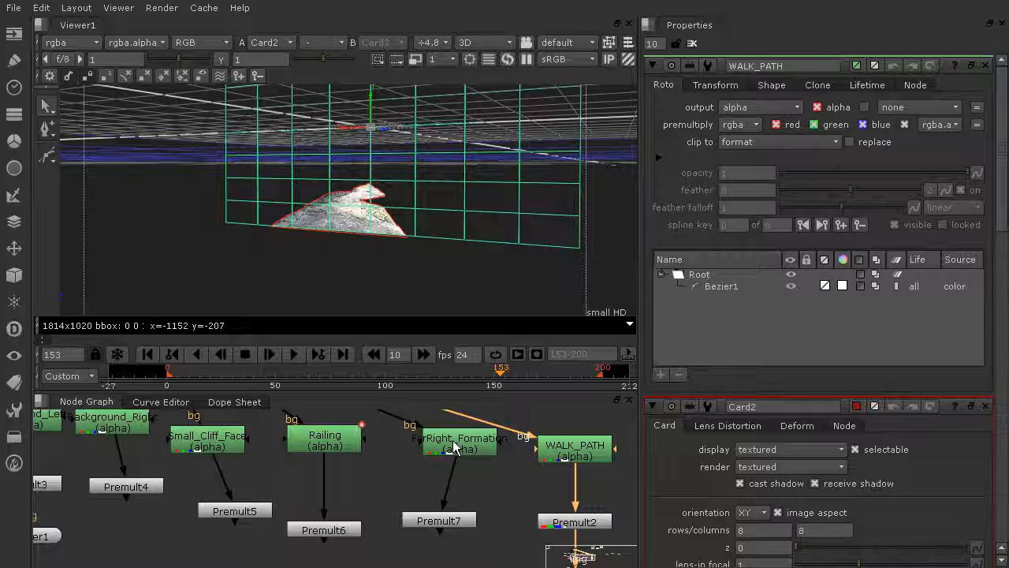
Switch the viewer back to 2D and view the FarRight_Formation roto with its properties open
left_click(454, 447)
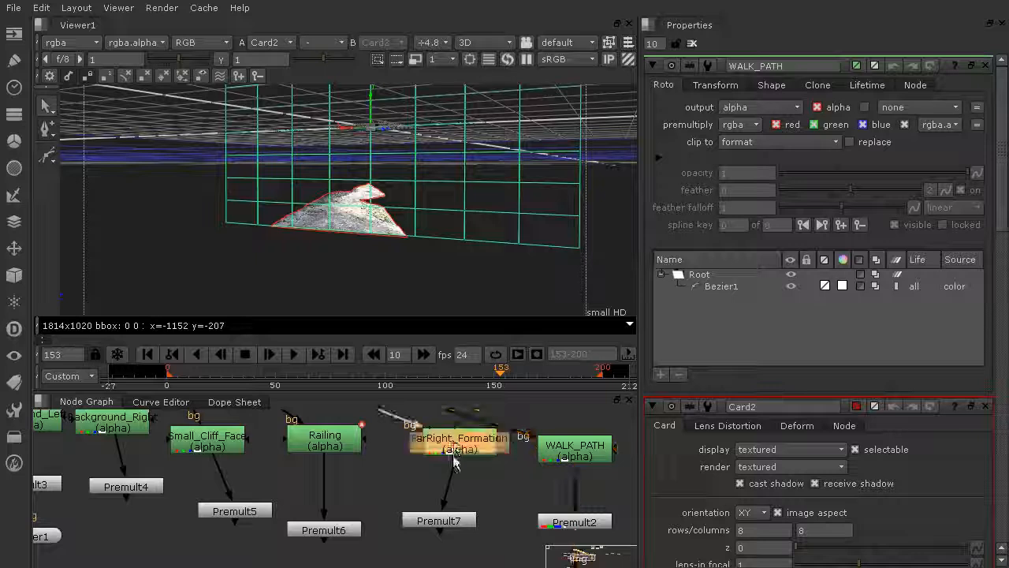
left_click(484, 42)
left_click(481, 58)
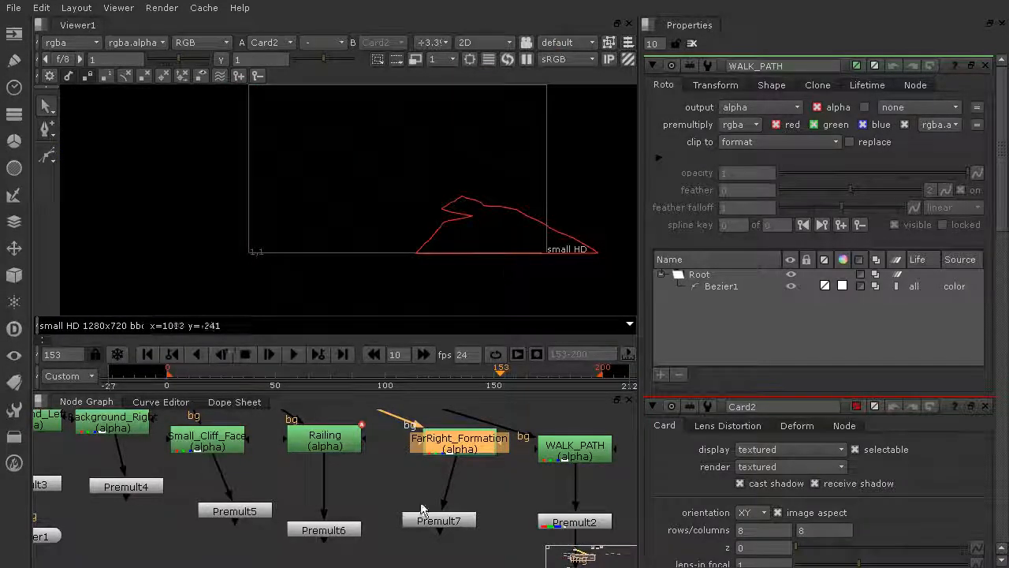
left_click_drag(414, 465, 405, 465)
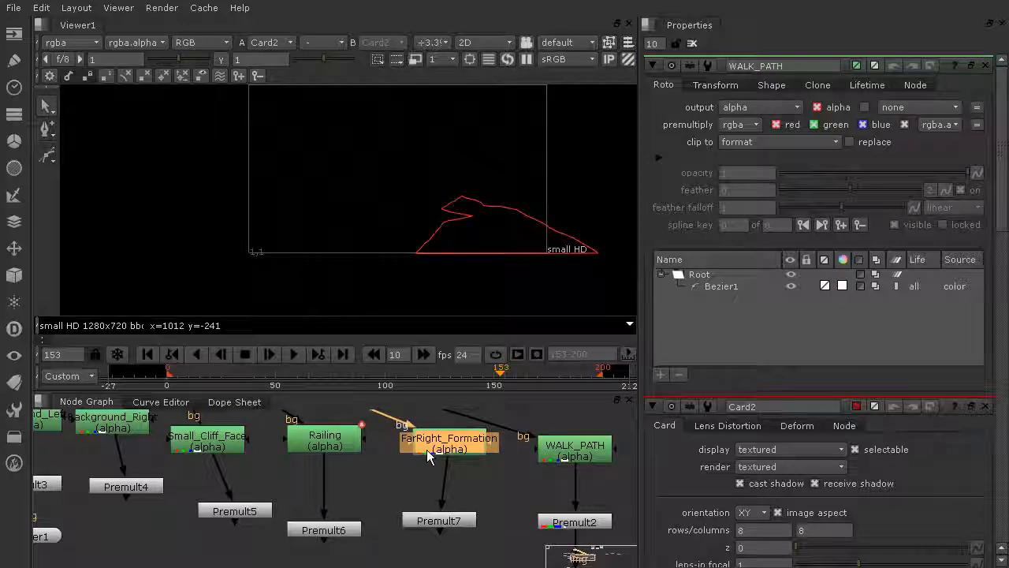
key("1")
double_click(449, 444)
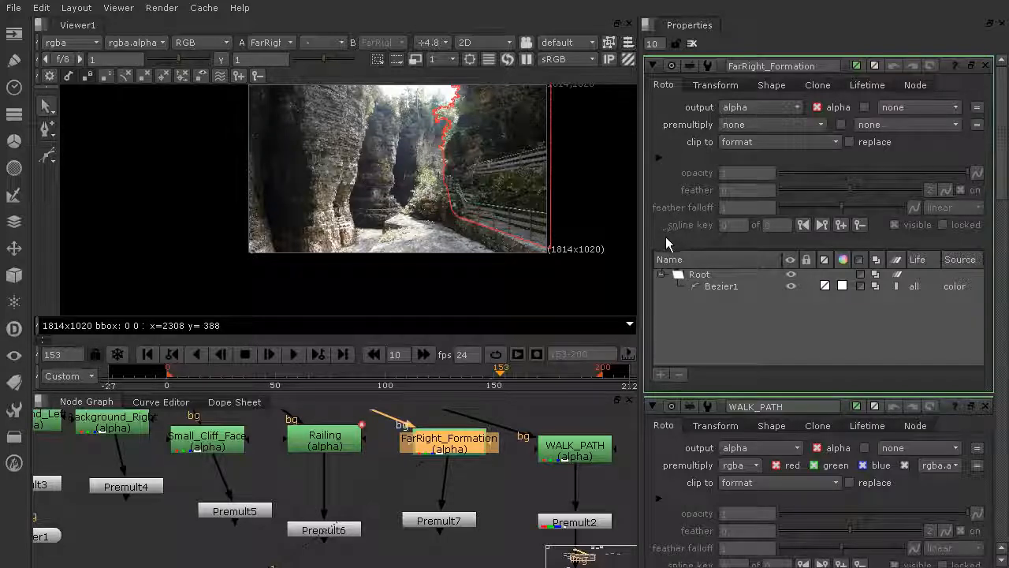
scroll(496, 444, "down", 3)
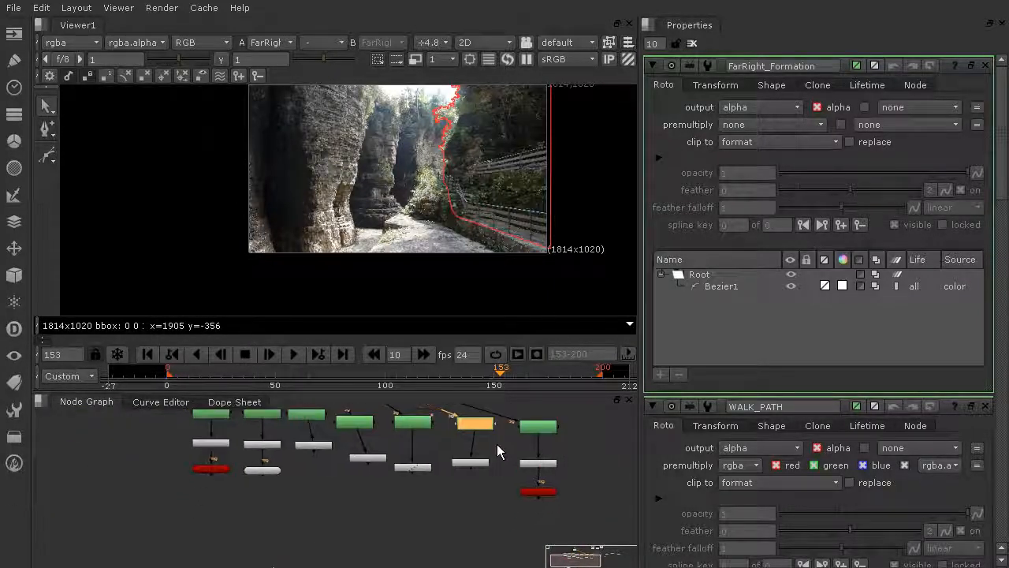
Paste a Card node and connect it beneath FarRight_Formation's Premult7 node
left_click(542, 492)
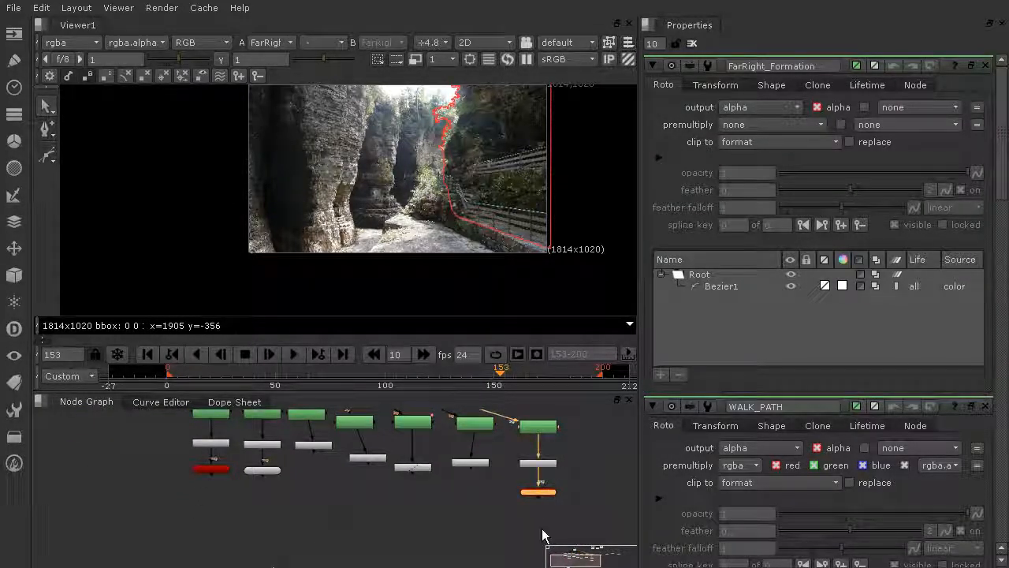
left_click(463, 508)
key("ctrl+v")
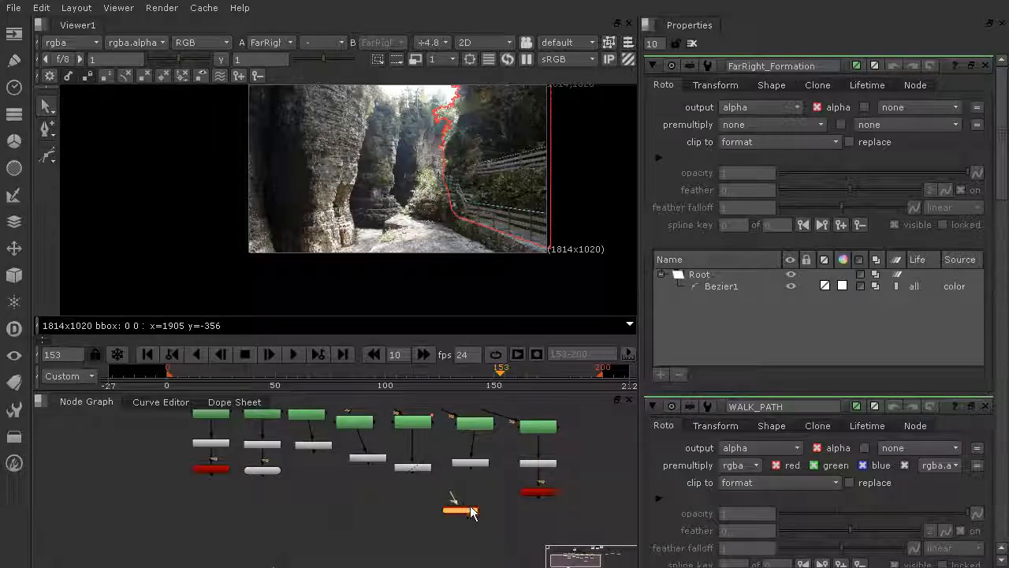
left_click_drag(455, 500, 478, 465)
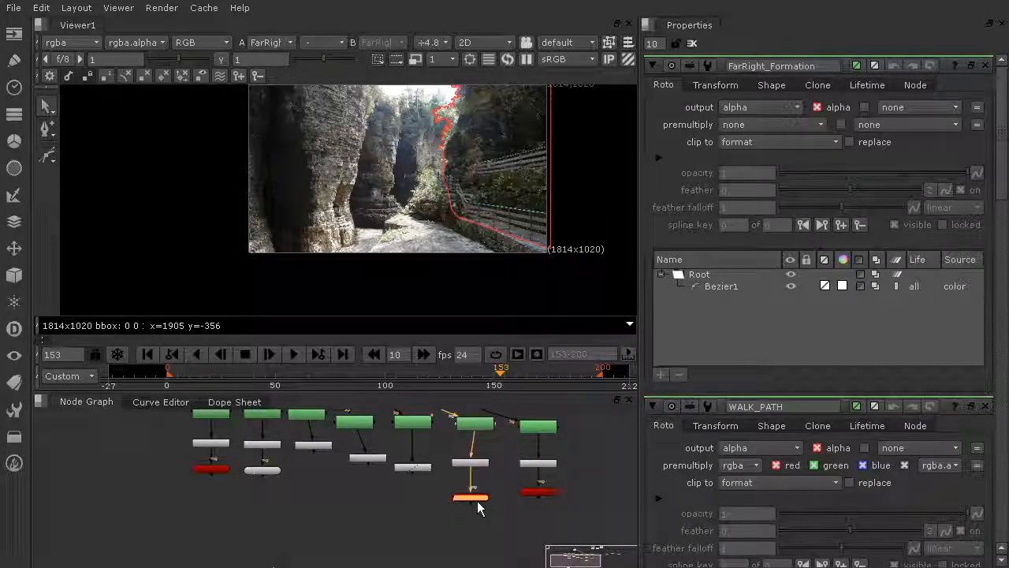
Open the Railing roto's properties and paste another Card connected beneath Premult6
scroll(429, 473, "up", 2)
scroll(429, 472, "down", 2)
double_click(402, 440)
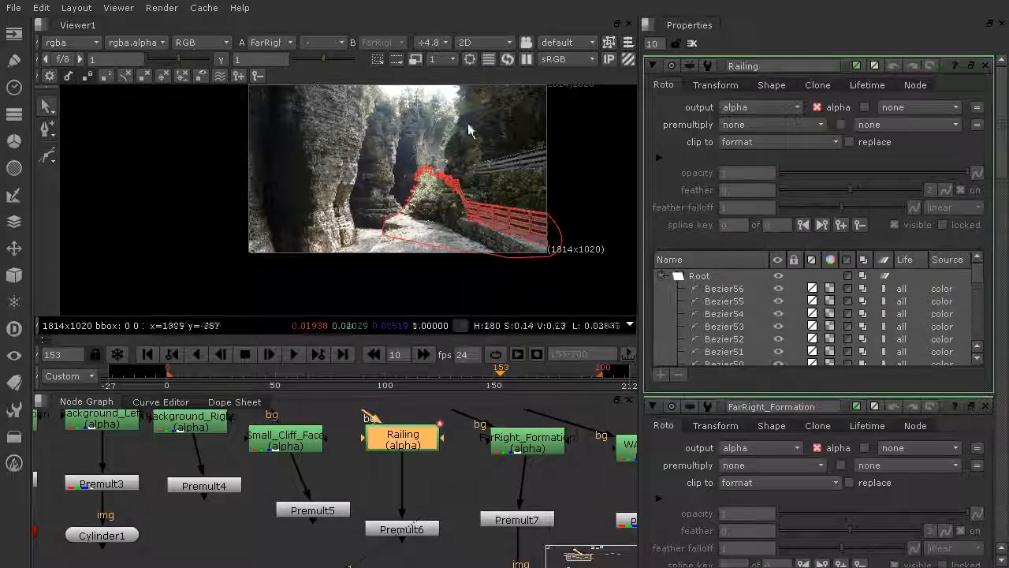
scroll(419, 213, "down", 2)
middle_click_drag(454, 479, 453, 430)
left_click(520, 540)
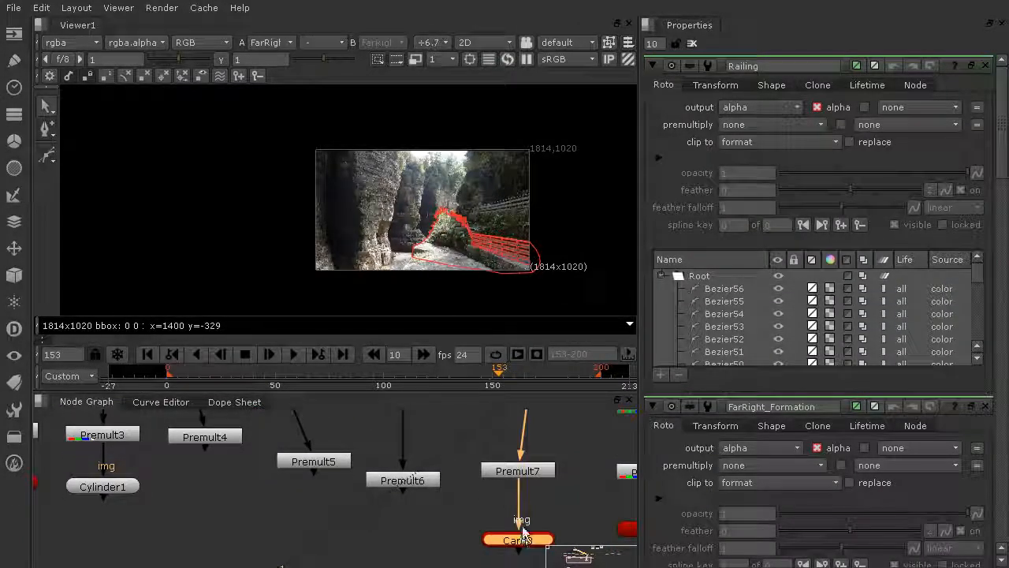
left_click(420, 508)
key("ctrl+v")
left_click_drag(415, 510, 396, 484)
Open the Small_Cliff_Face roto's properties and paste a Card connected beneath its Premult5 node
middle_click_drag(325, 467, 353, 519)
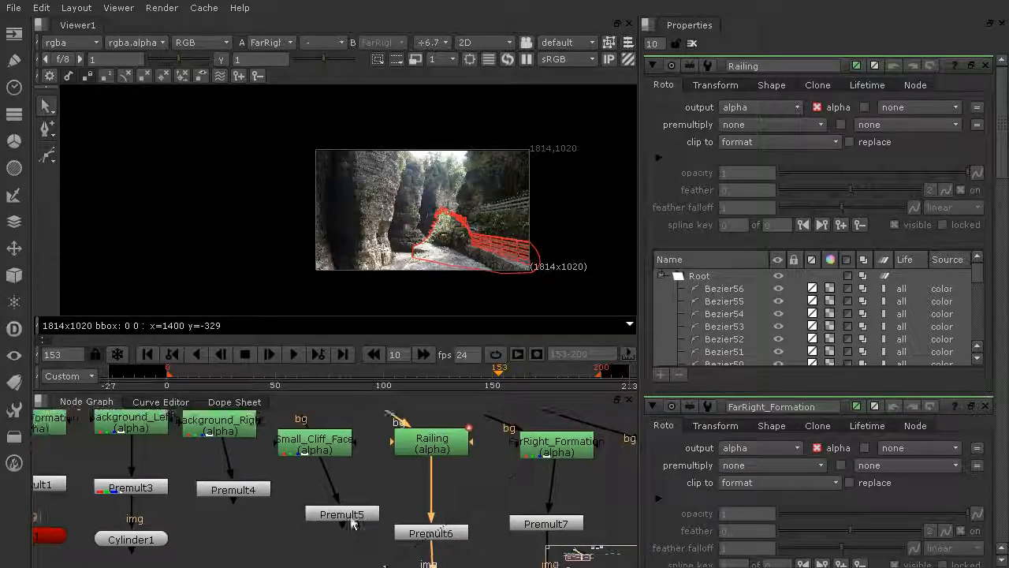
double_click(338, 441)
scroll(437, 254, "up", 2)
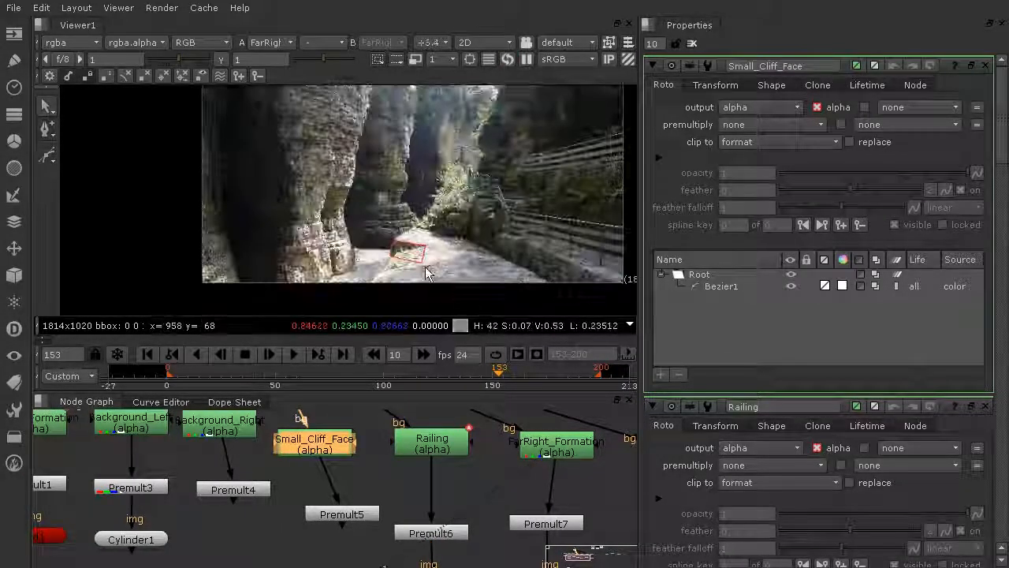
scroll(374, 496, "down", 3)
left_click(444, 512)
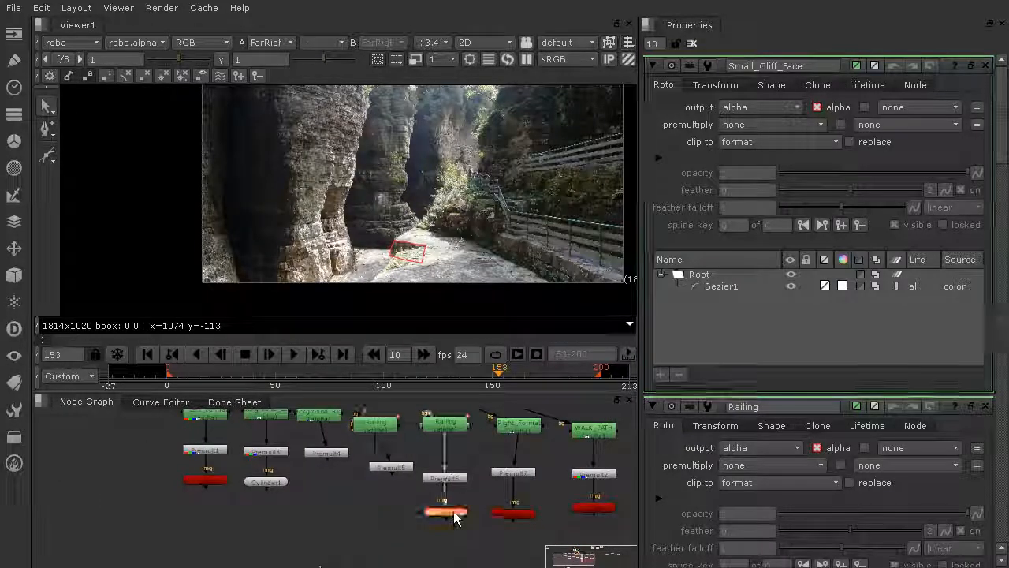
left_click(365, 513)
key("ctrl+v")
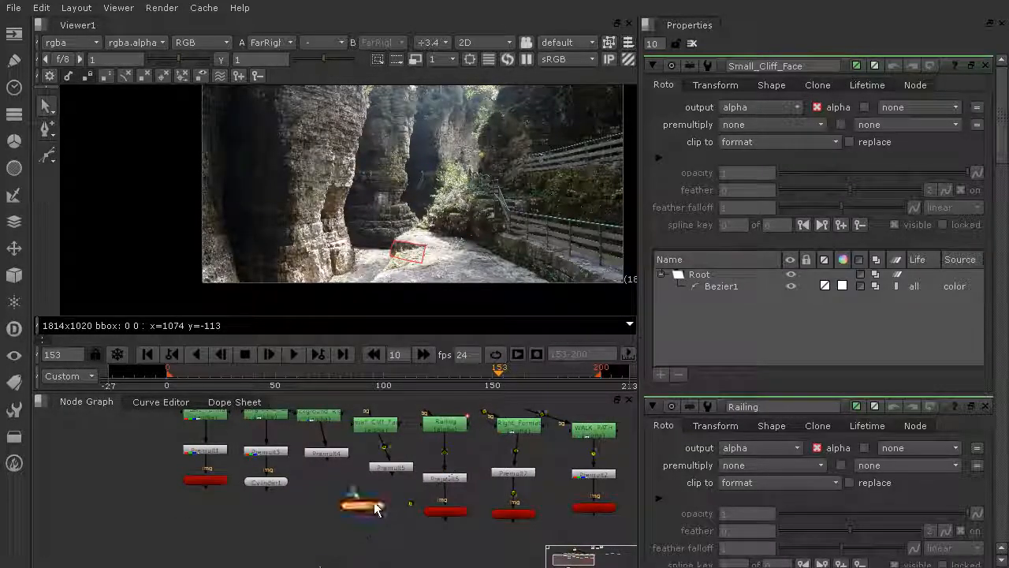
left_click_drag(351, 489, 391, 472)
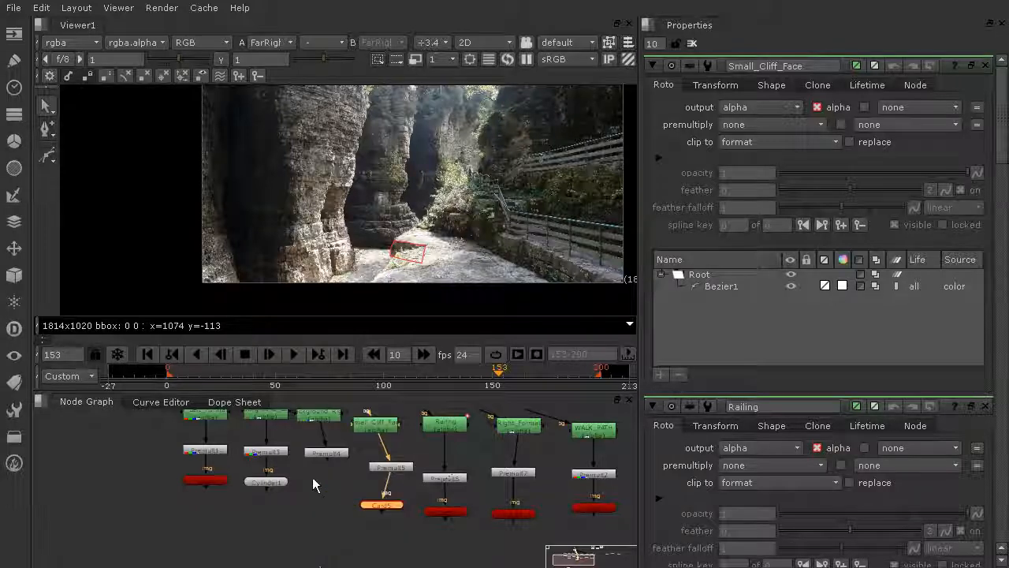
Paste a Cylinder node and connect it beneath the Background_Right roto's Premult4 node
scroll(313, 474, "up", 4)
scroll(405, 418, "down", 3)
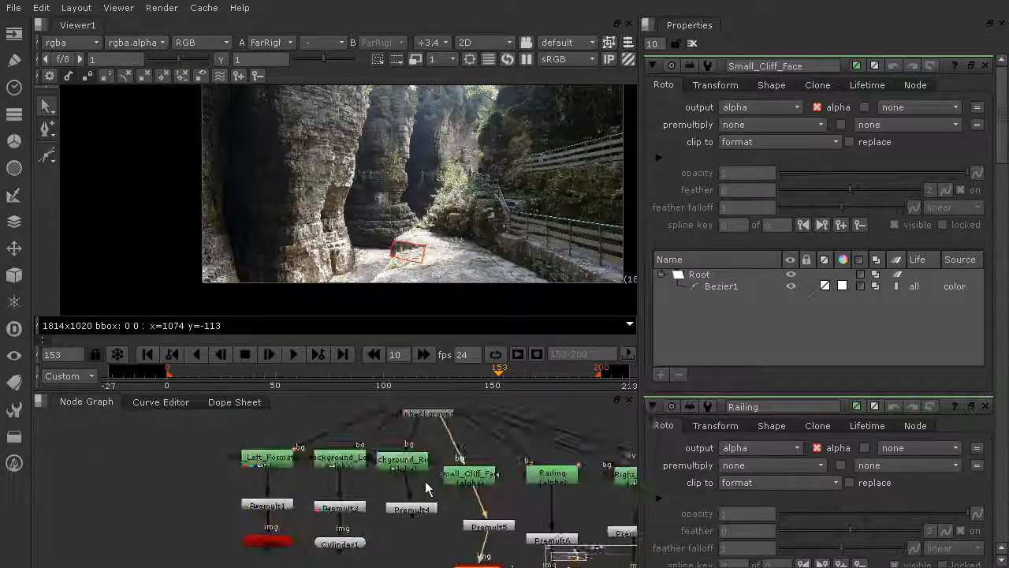
middle_click_drag(442, 144, 471, 224)
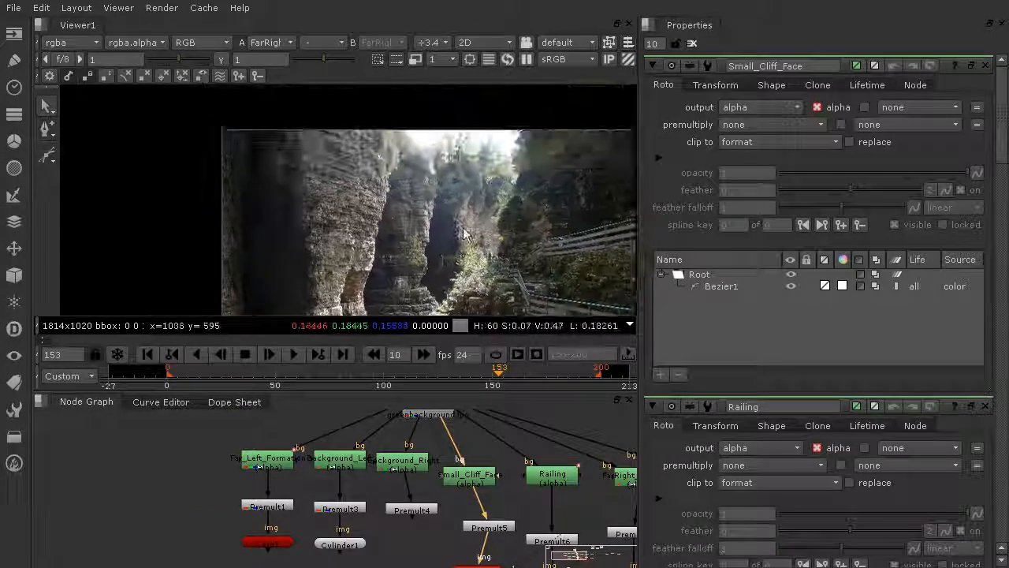
middle_click_drag(468, 259, 474, 177)
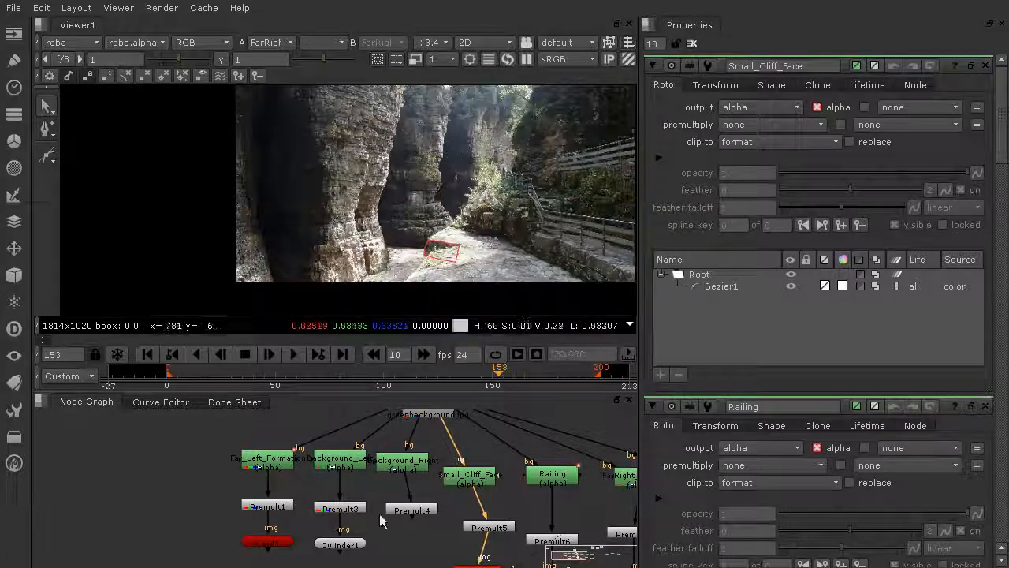
left_click(341, 546)
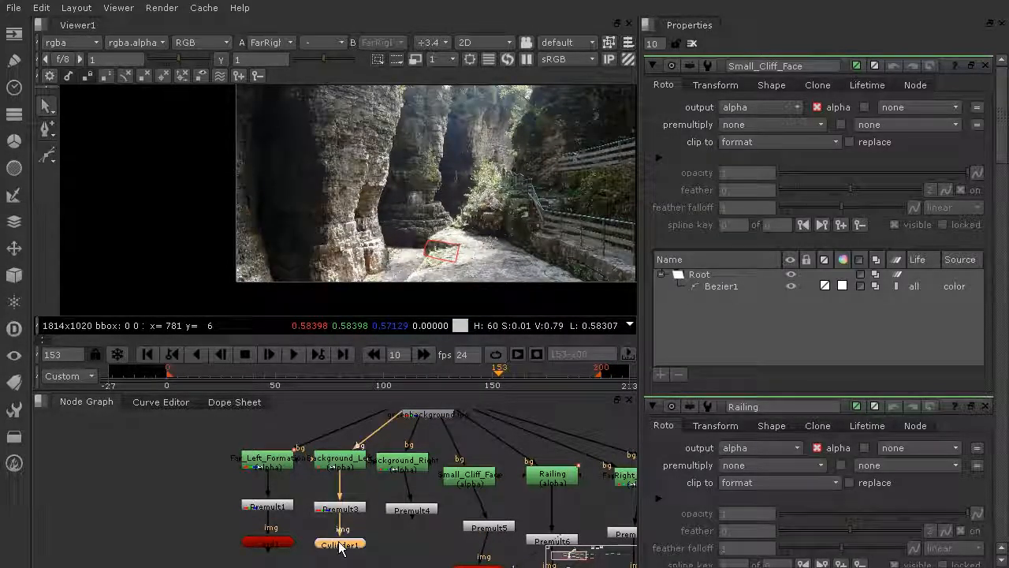
key("ctrl+v")
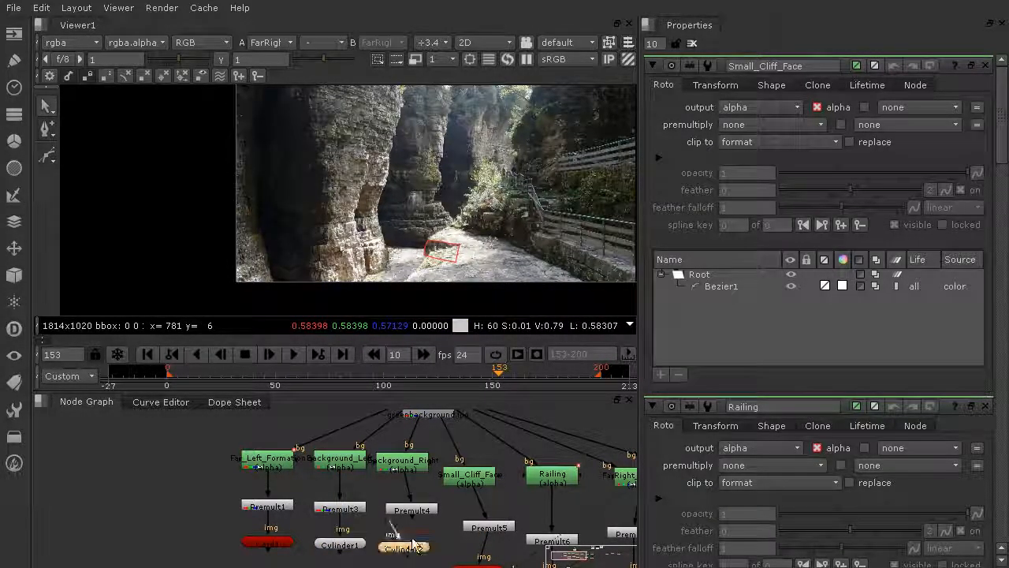
left_click_drag(395, 531, 411, 511)
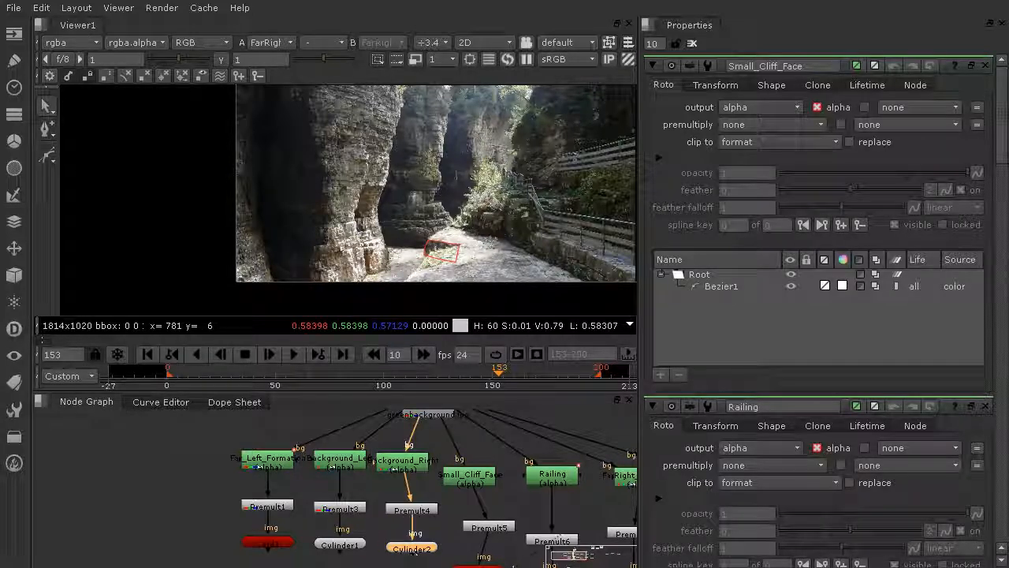
Paste another Cylinder and connect it beneath the Far_Left_Formation roto's Premult1 node
middle_click_drag(307, 537, 383, 537)
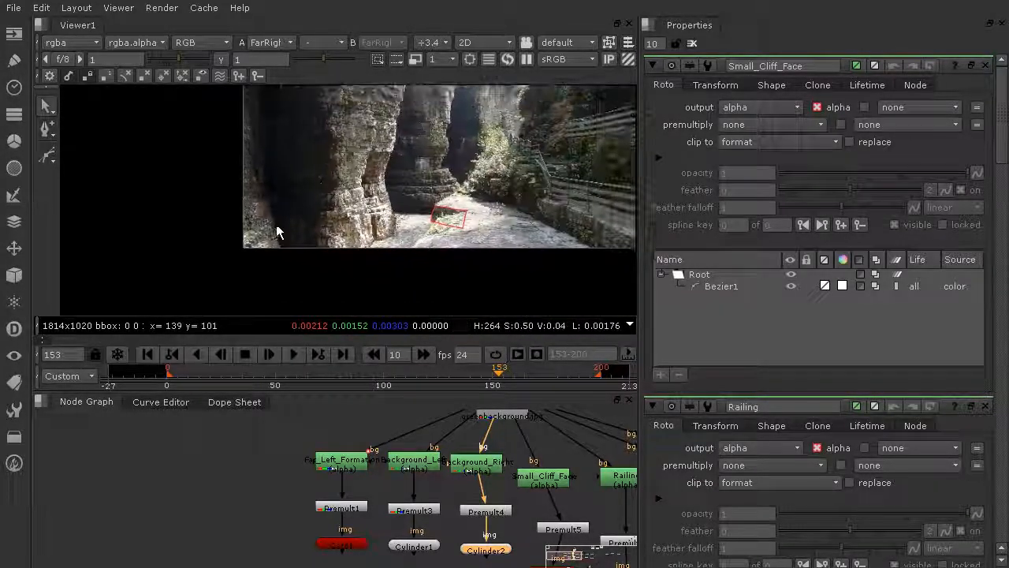
left_click(416, 546)
left_click(182, 529)
key("ctrl+v")
left_click_drag(340, 542, 302, 545)
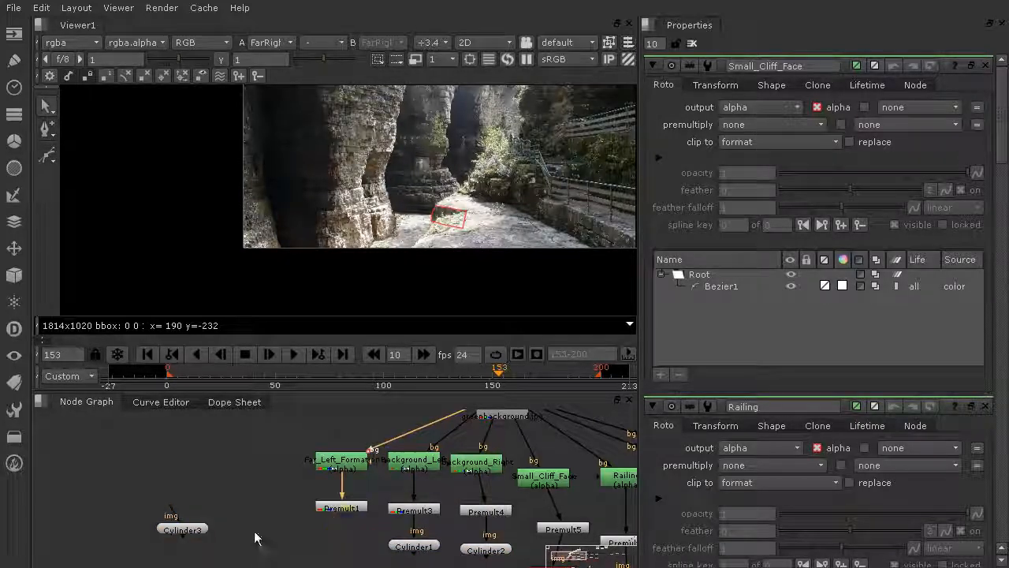
left_click_drag(182, 526, 340, 510)
left_click_drag(333, 552, 341, 555)
scroll(329, 502, "down", 3)
scroll(407, 500, "down", 1)
middle_click_drag(487, 497, 365, 478)
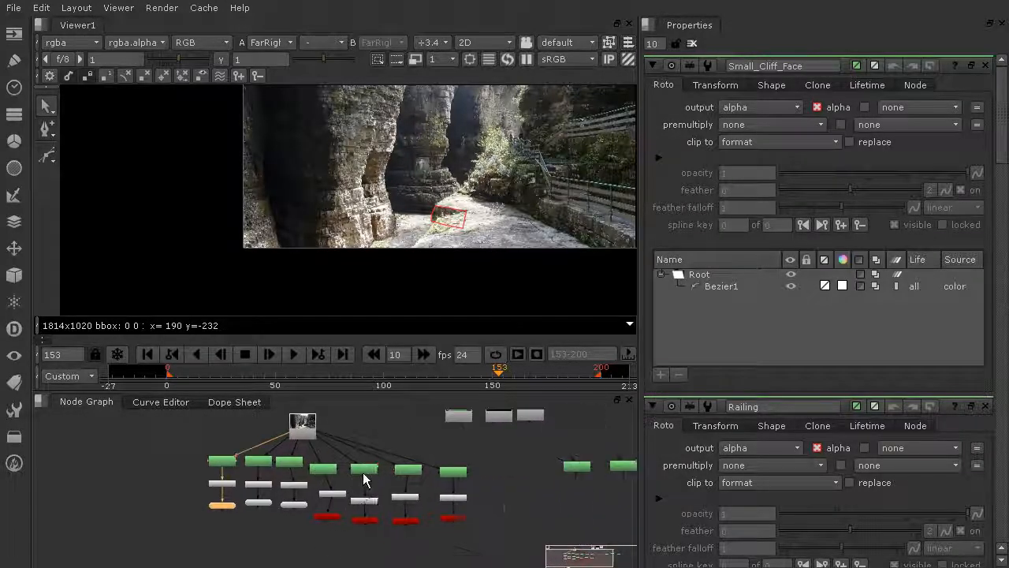
left_click(517, 498)
middle_click_drag(543, 180, 436, 237)
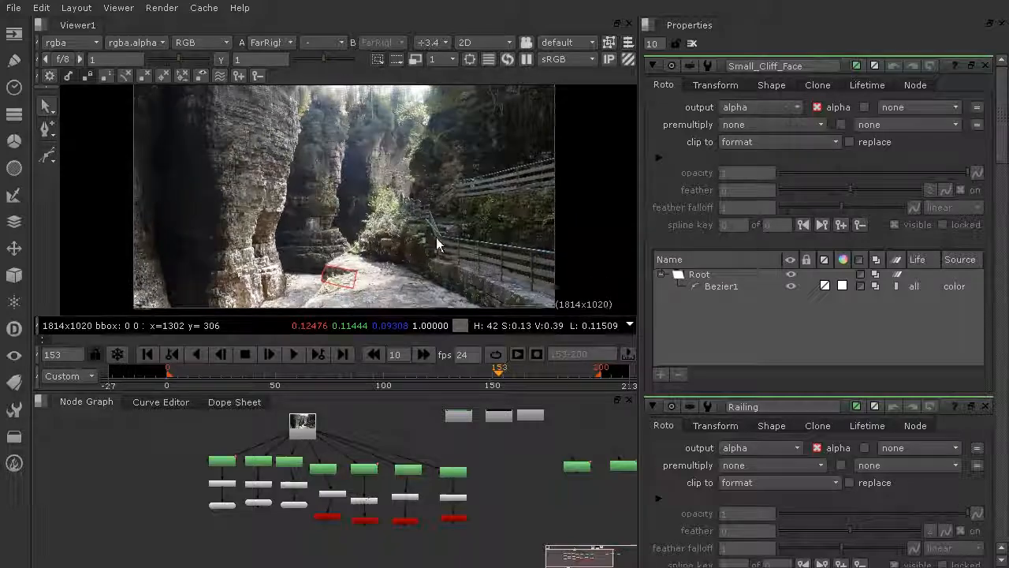